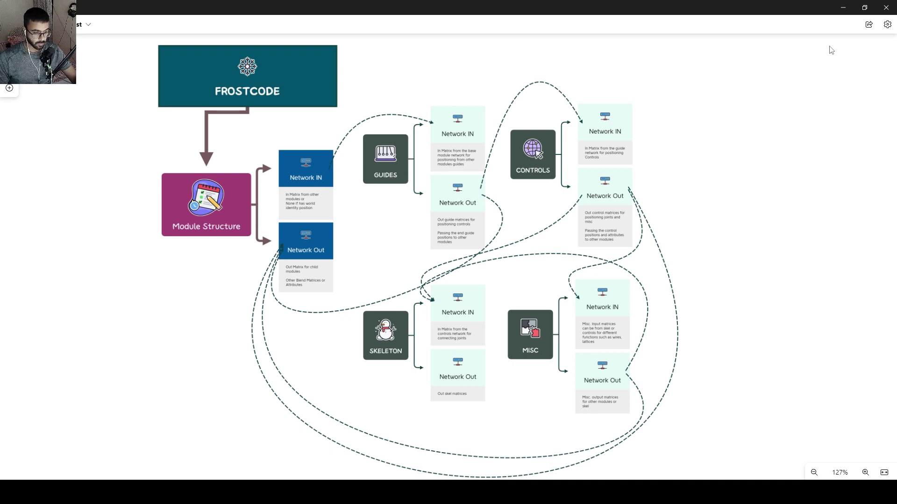
Draw a freehand ink loop around the Module Structure box on the FROSTCODE diagram.
drag(226, 155, 205, 164)
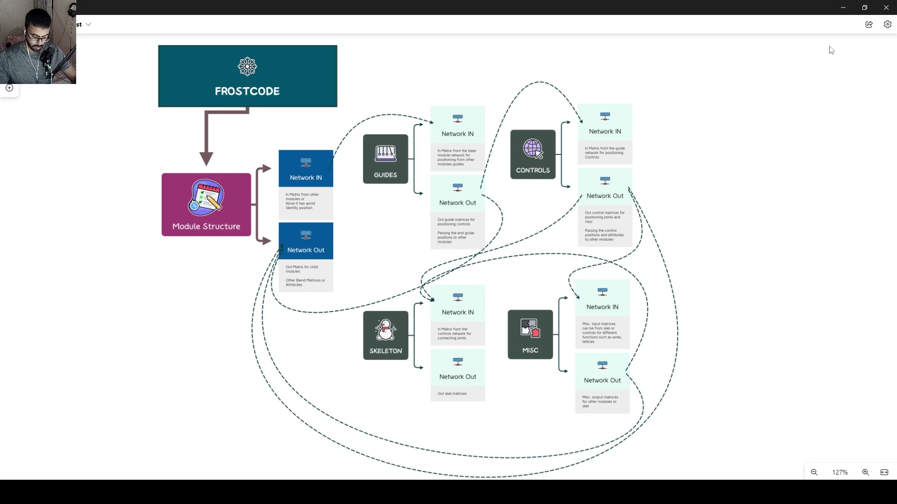
Write a boxed 'Global' label under the loop and tick the Network IN and Network Out cards.
drag(182, 264, 191, 274)
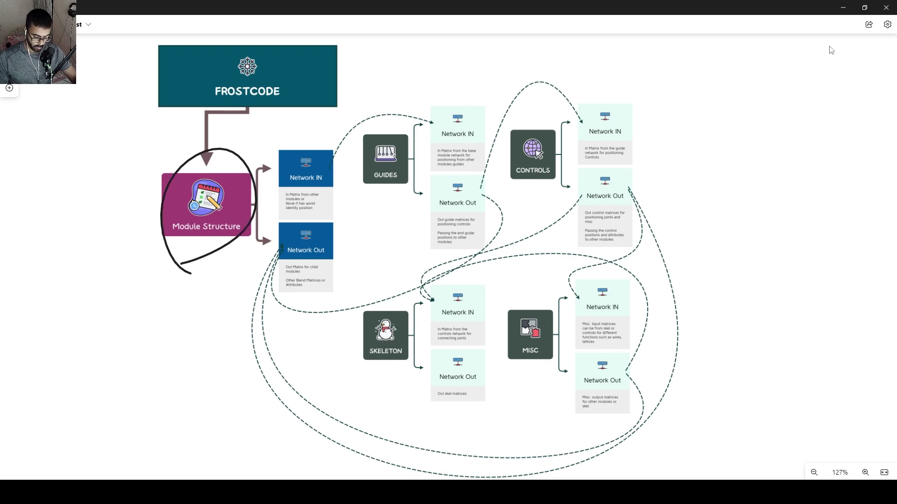
mouse_move(171, 282)
mouse_down()
mouse_move(198, 290)
mouse_move(241, 257)
mouse_move(166, 324)
mouse_up()
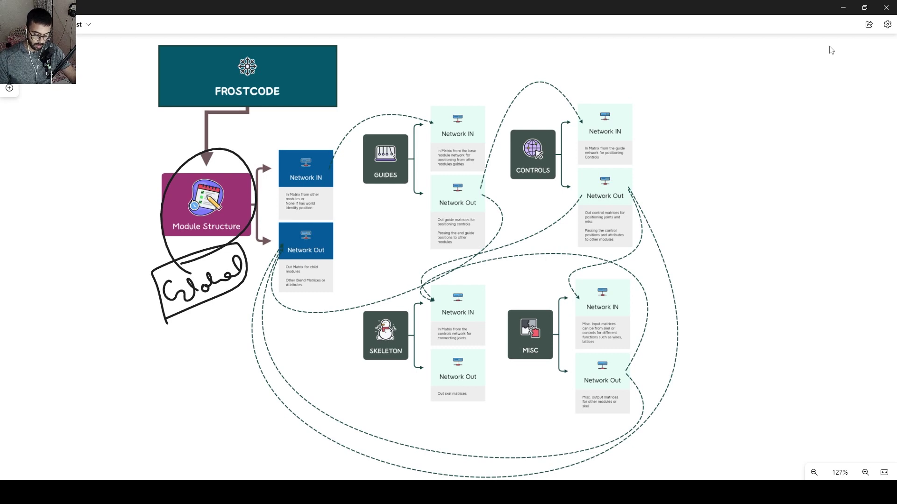
drag(316, 163, 330, 158)
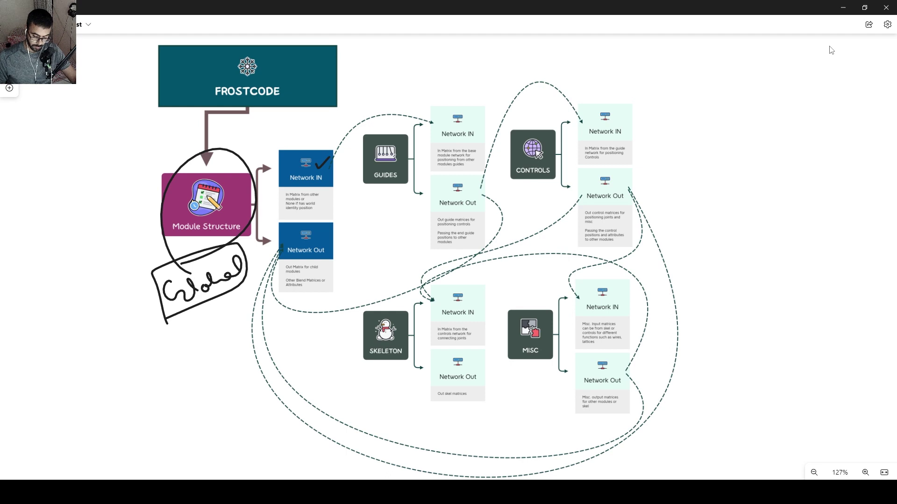
drag(321, 229, 346, 221)
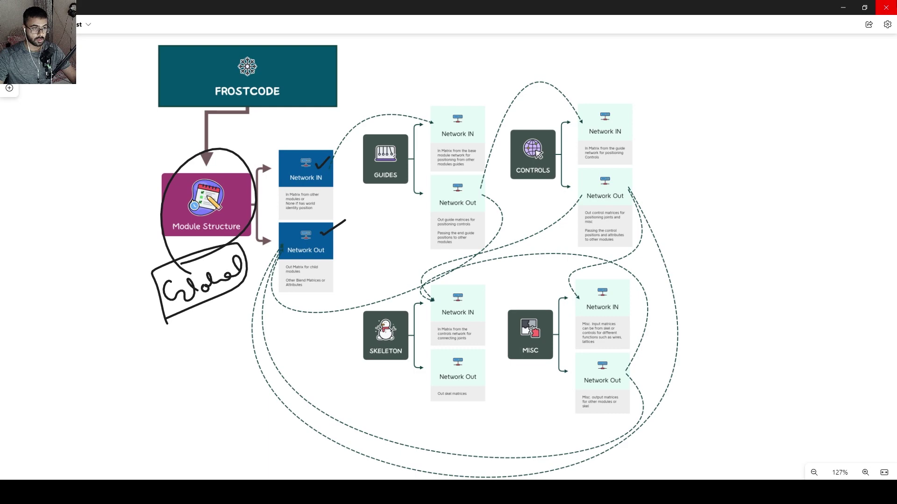
On blank canvas below the diagram, handwrite 'Arm' in a left box and 'Hand' in a right box.
scroll(520, 192, down, 1)
right_drag(748, 292, 732, 56)
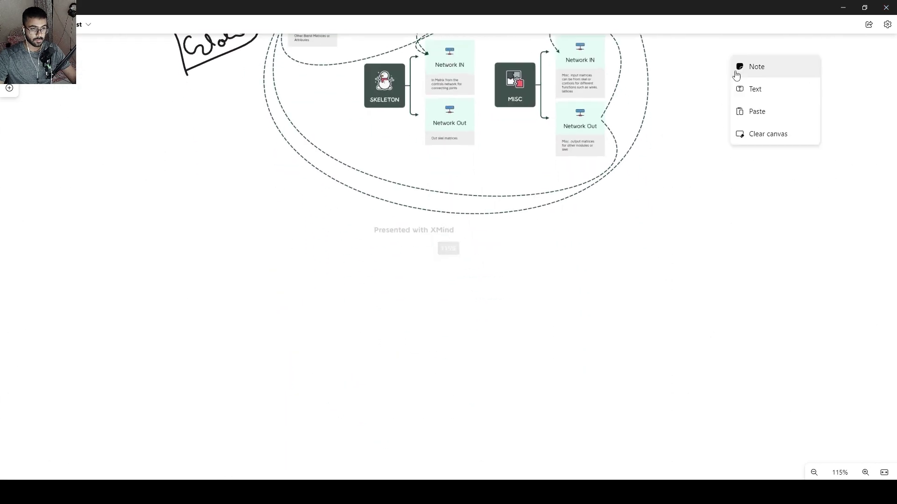
right_drag(703, 285, 722, 108)
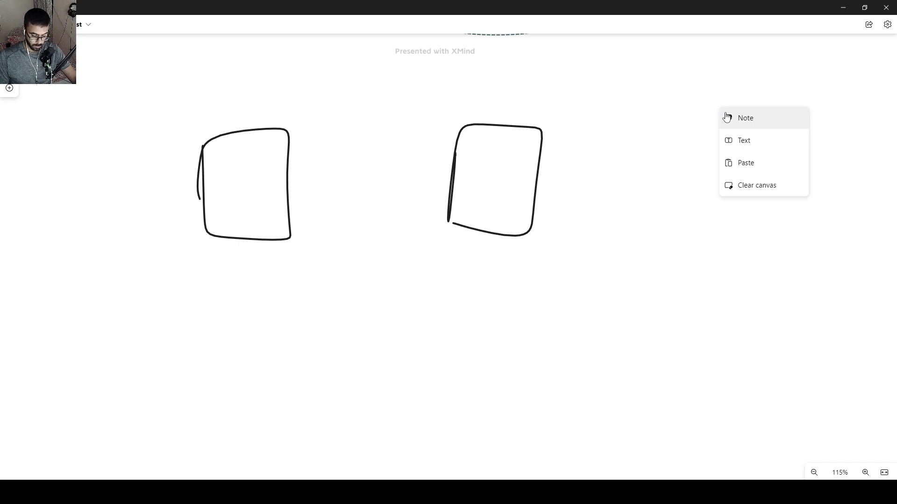
drag(219, 204, 232, 191)
drag(242, 194, 267, 191)
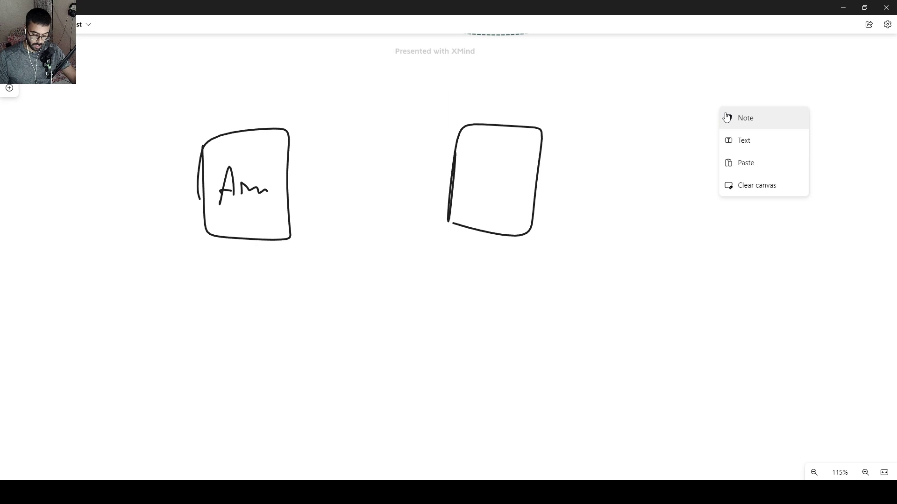
drag(473, 165, 473, 192)
drag(471, 181, 484, 181)
drag(487, 186, 522, 186)
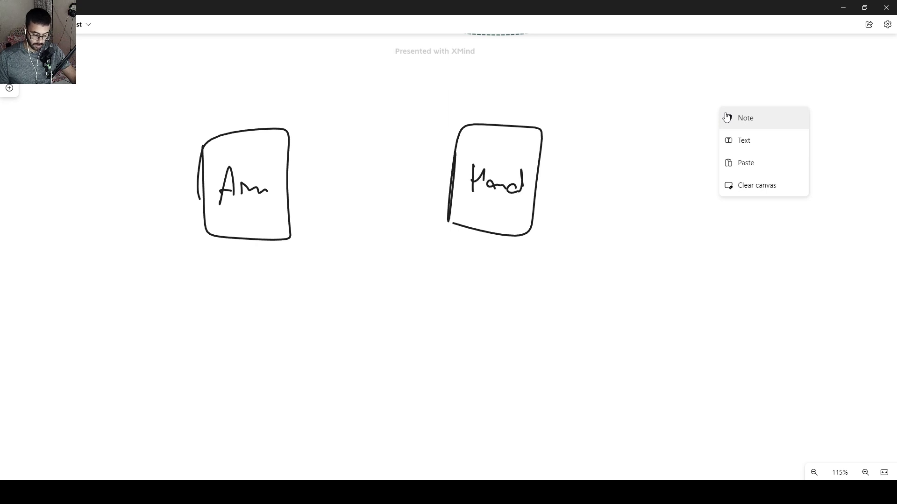
Join Arm and Hand with a line, port boxes beside each, and an arrow between ports.
drag(290, 203, 470, 195)
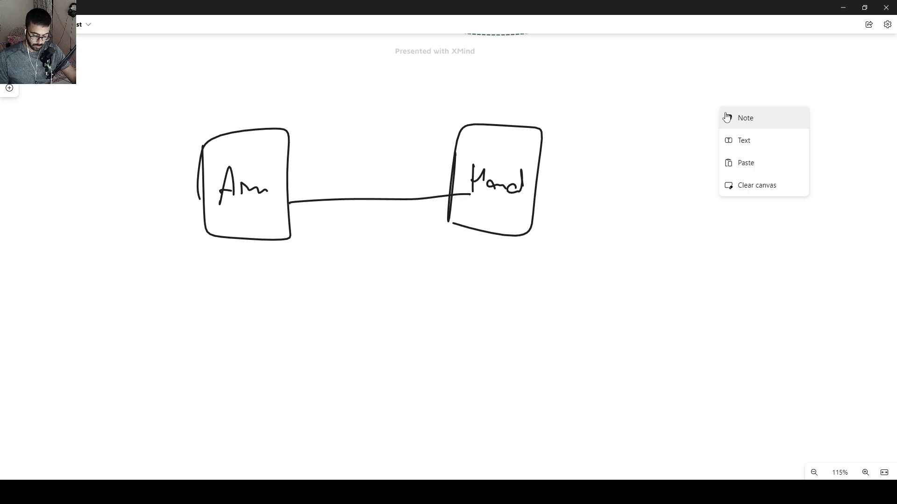
drag(316, 195, 314, 229)
drag(315, 195, 313, 230)
drag(406, 189, 410, 220)
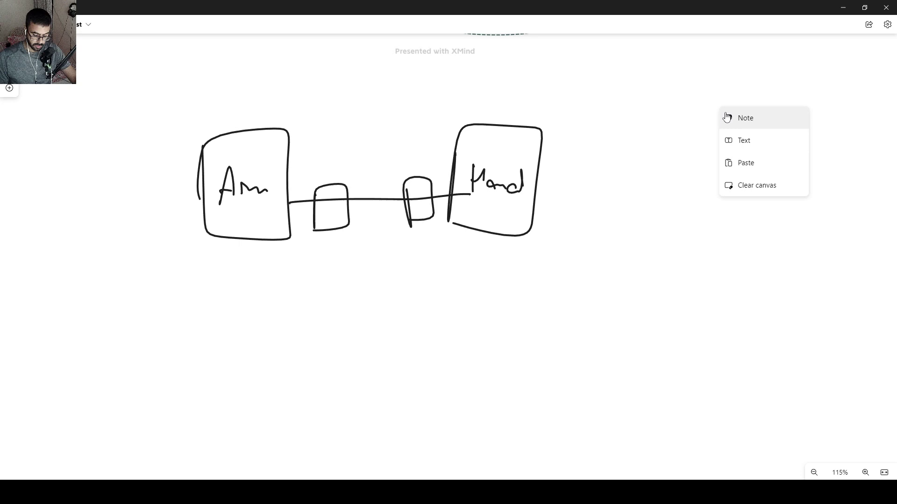
mouse_move(342, 193)
mouse_down()
mouse_move(411, 171)
mouse_move(396, 181)
mouse_up()
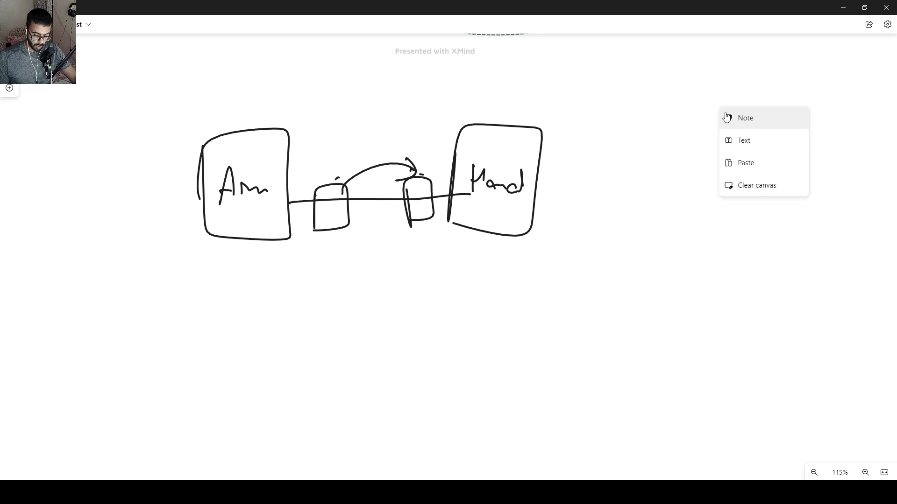
Label the connection, outline Arm and Hand with their ports, and start a curve out from Hand.
drag(310, 150, 305, 156)
drag(325, 162, 352, 155)
drag(345, 141, 358, 141)
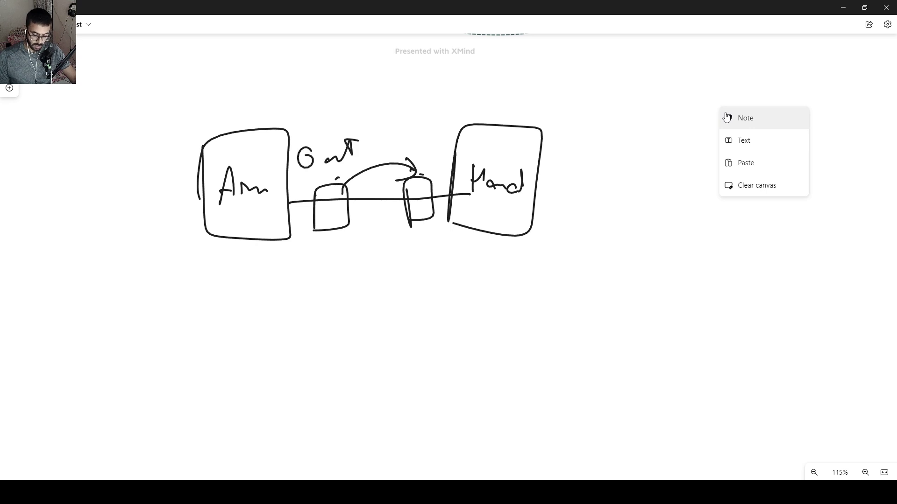
drag(199, 134, 191, 131)
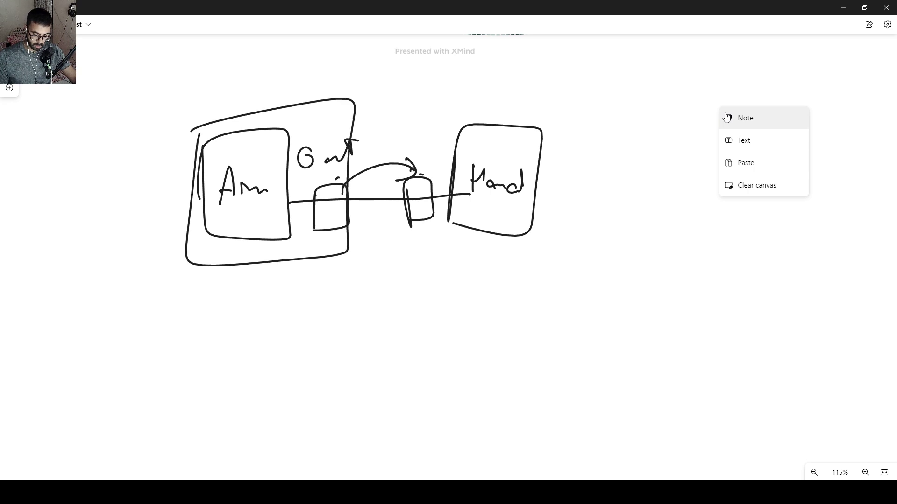
drag(396, 115, 407, 253)
drag(397, 118, 475, 247)
drag(405, 131, 424, 126)
mouse_move(410, 132)
mouse_down()
mouse_move(440, 120)
mouse_move(443, 127)
mouse_up()
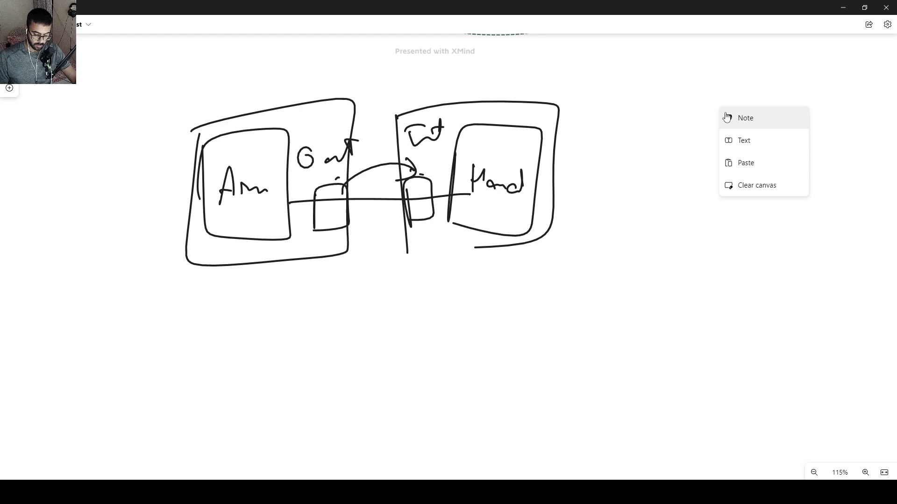
drag(558, 173, 659, 127)
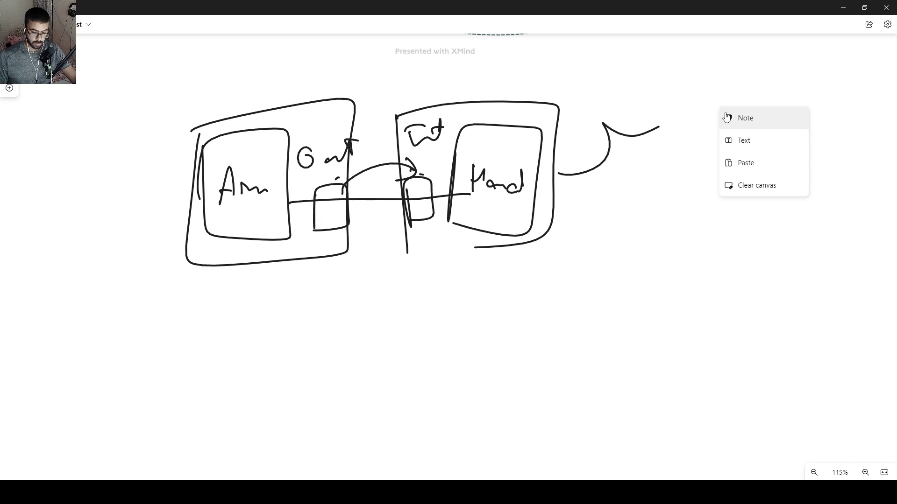
Pan back up and zoom in on the FROSTCODE diagram around the Module Structure area.
scroll(722, 185, up, 5)
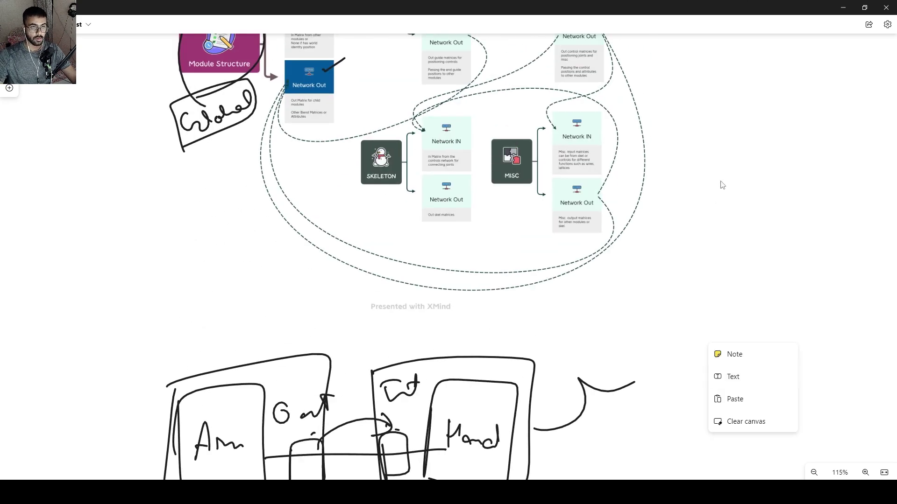
right_drag(721, 181, 814, 343)
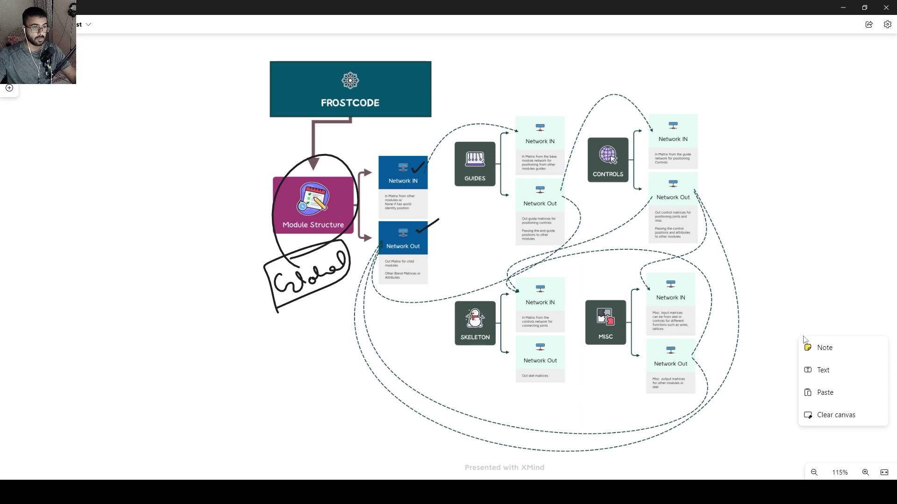
click(405, 186)
ctrl+scroll(366, 194, up, 1)
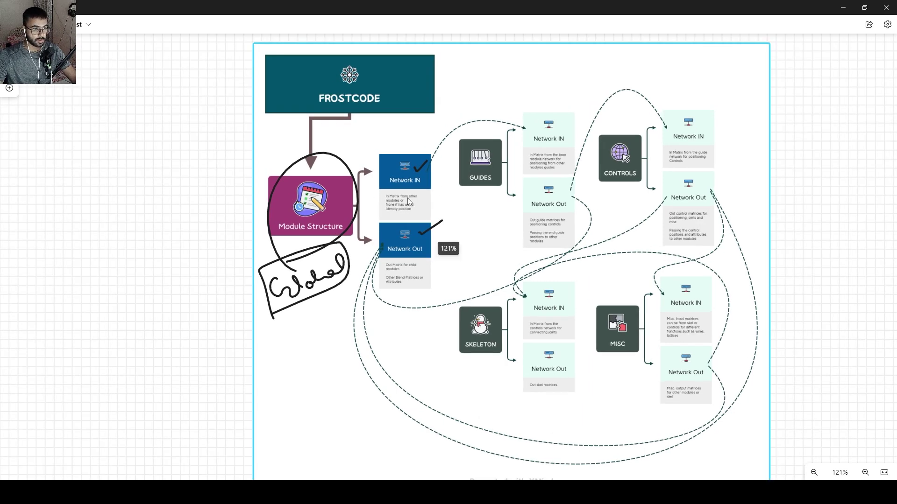
ctrl+scroll(408, 201, up, 5)
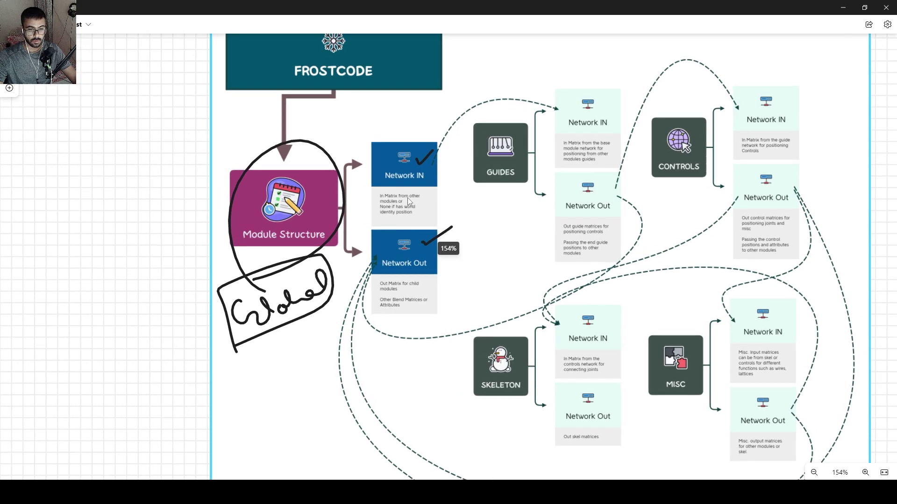
ctrl+scroll(407, 198, up, 1)
drag(553, 252, 489, 184)
key(ctrl+a)
ctrl+scroll(488, 185, up, 2)
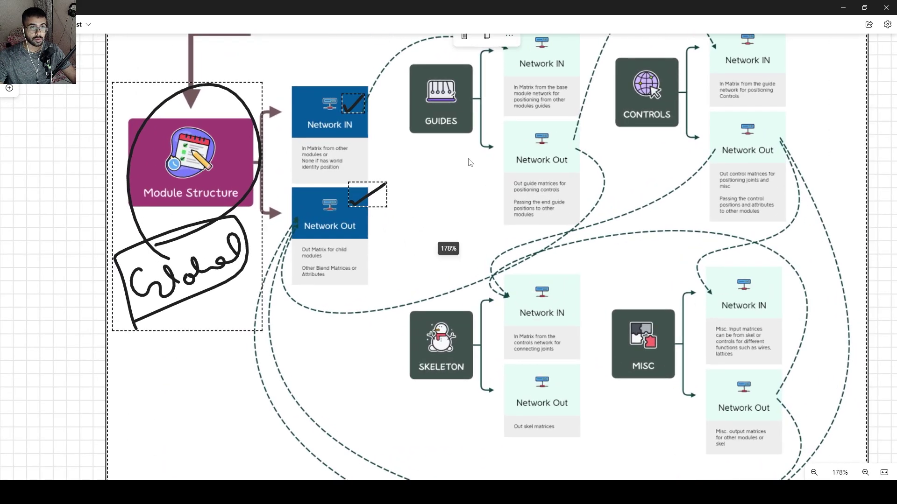
click(465, 227)
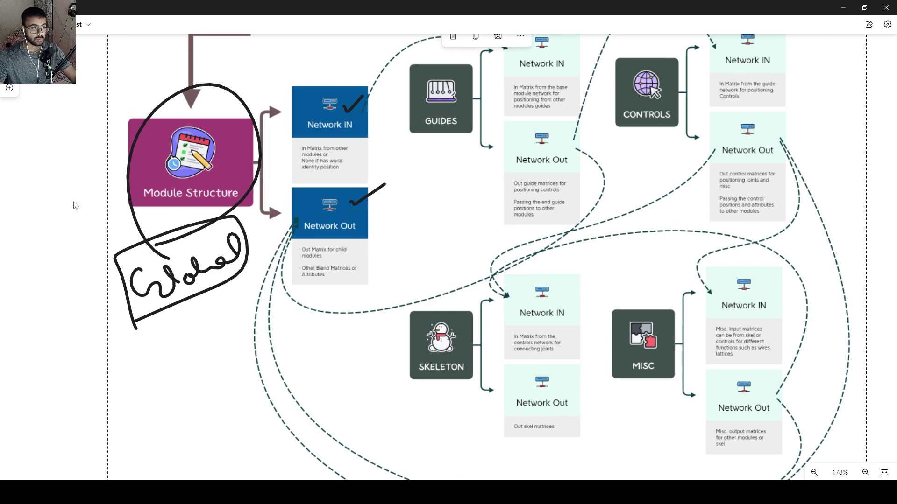
drag(94, 182, 72, 203)
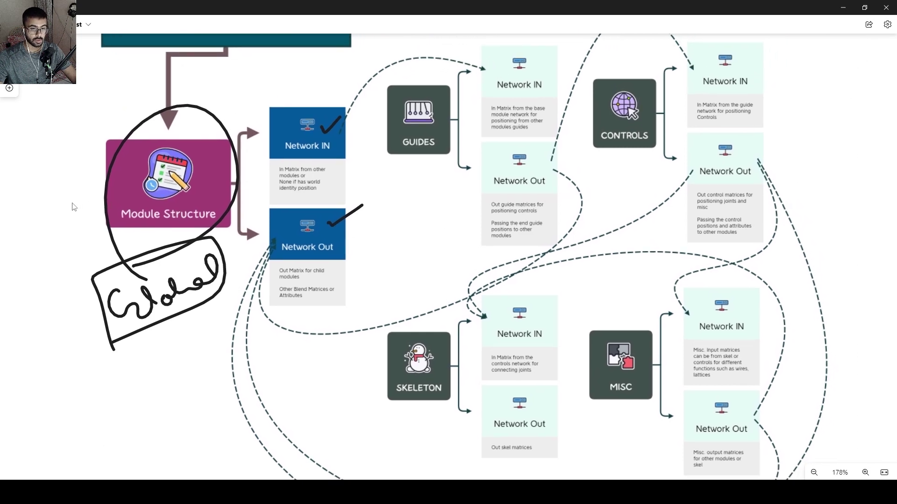
right_click(73, 207)
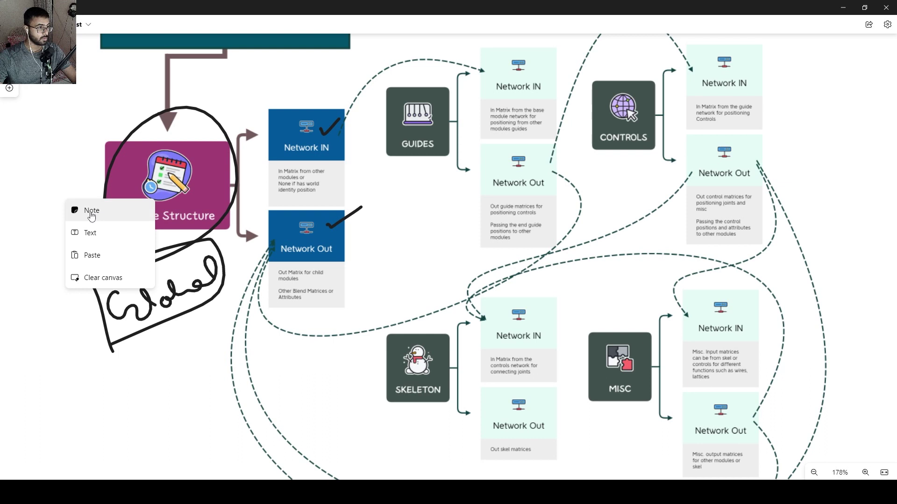
click(64, 179)
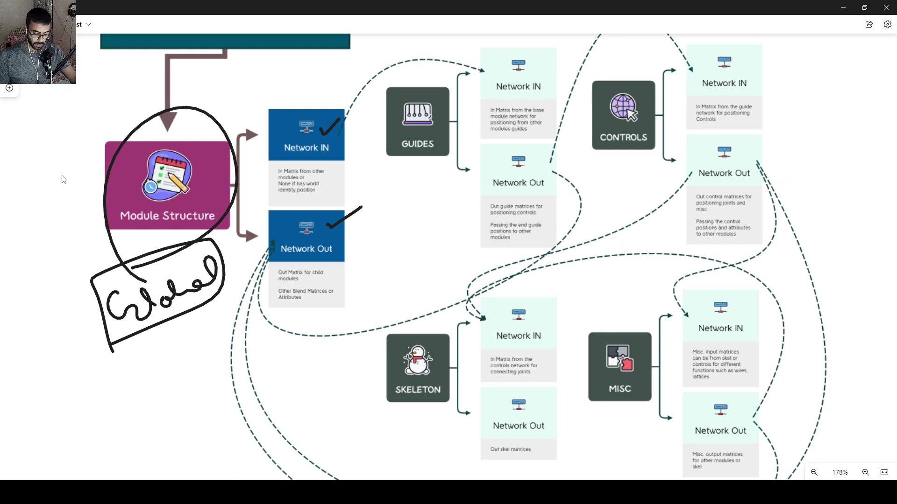
Write 'Global' above Network IN and draw an arc to GUIDES' Network IN.
mouse_move(284, 94)
mouse_down()
mouse_move(294, 108)
mouse_move(332, 95)
mouse_up()
drag(263, 128, 285, 131)
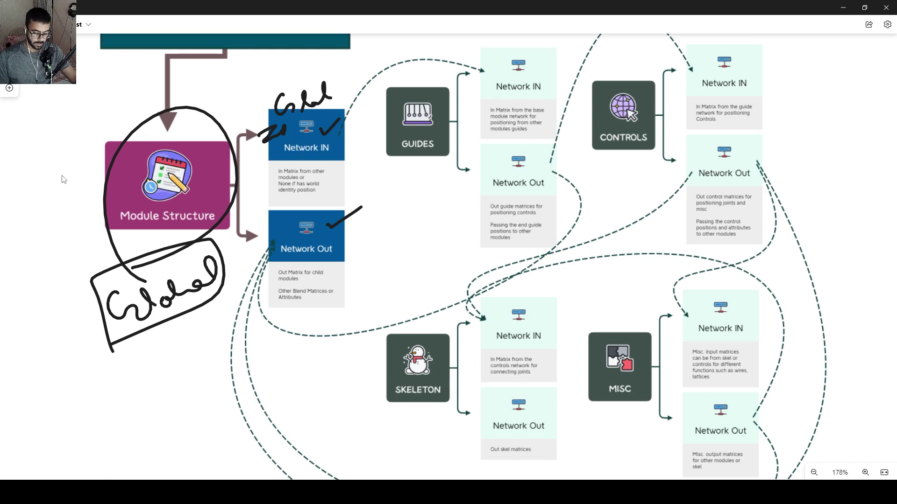
drag(338, 133, 490, 77)
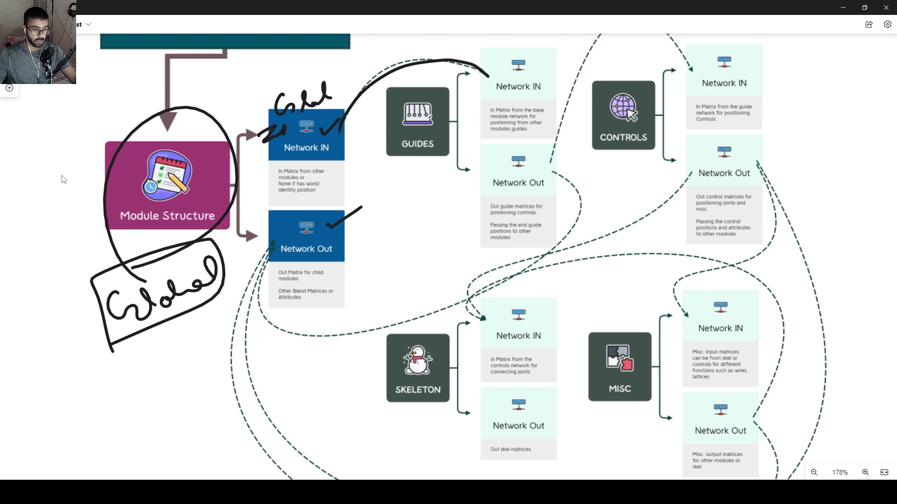
Handwrite the Guide label under Mod, redoing its final letters after an undo.
scroll(845, 274, down, 3)
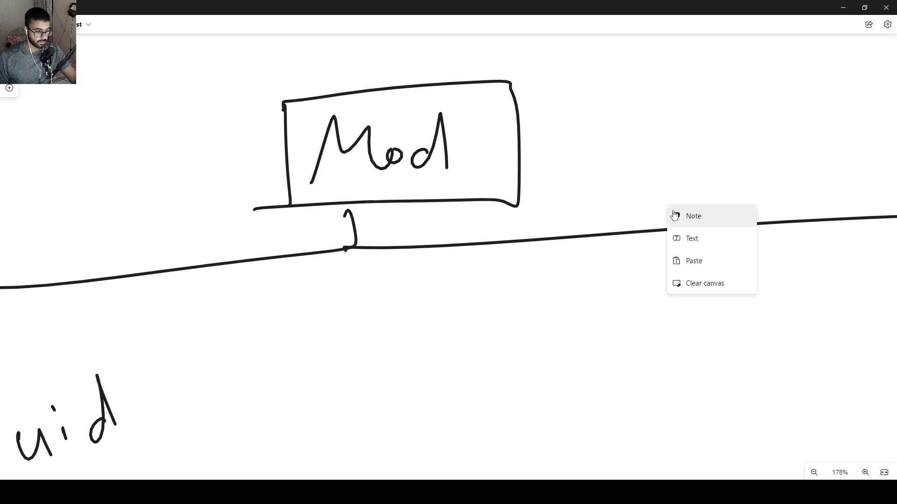
ctrl+scroll(575, 299, down, 3)
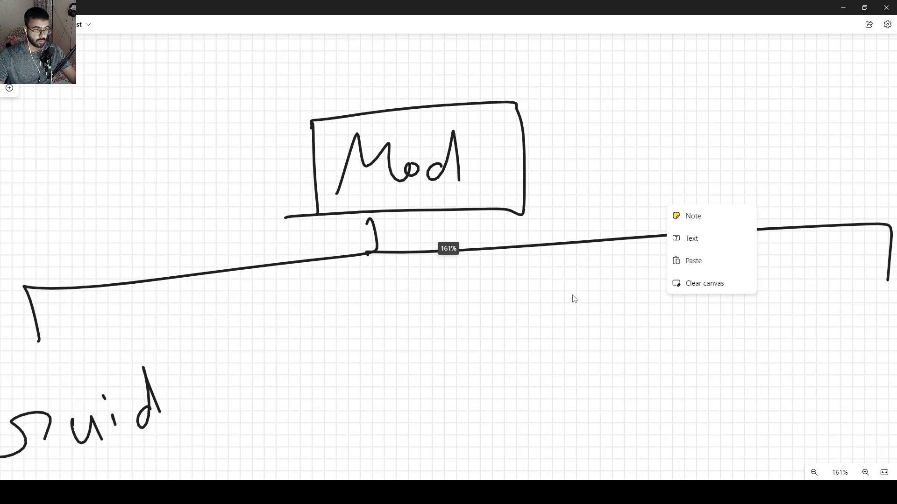
ctrl+scroll(574, 299, down, 2)
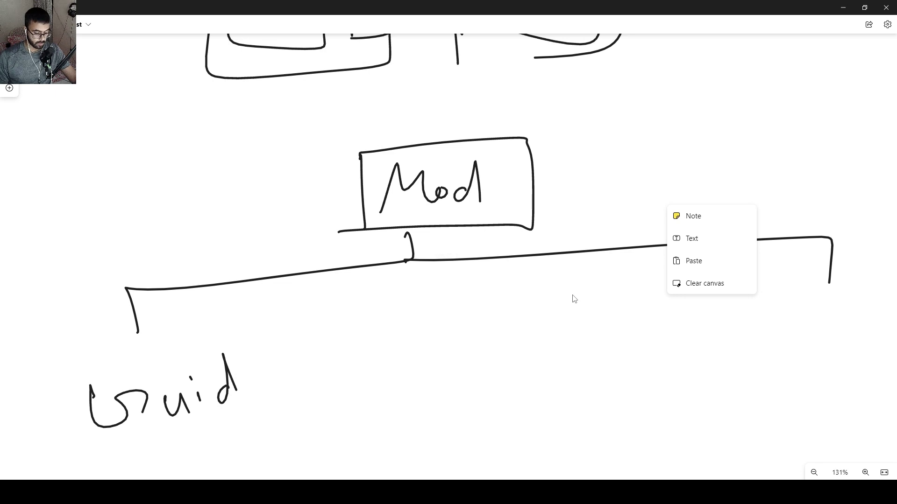
drag(237, 391, 260, 402)
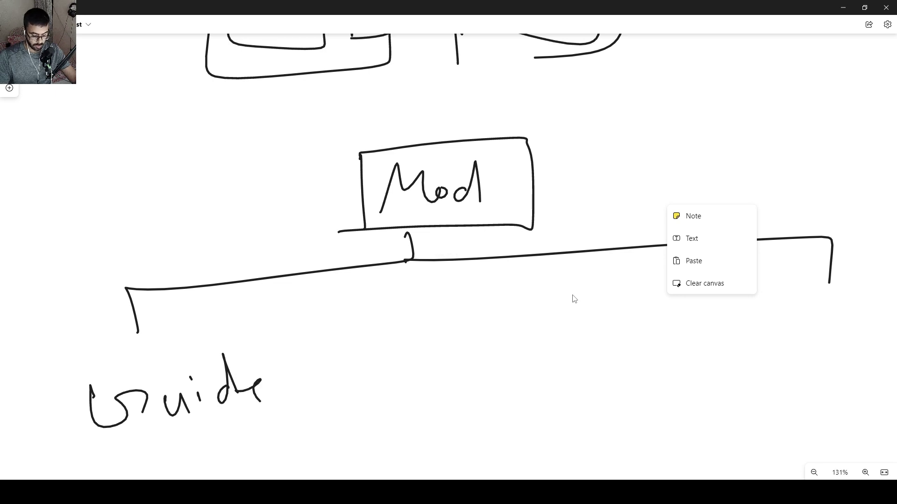
key(ctrl+z)
key(ctrl+z)
key(ctrl+z)
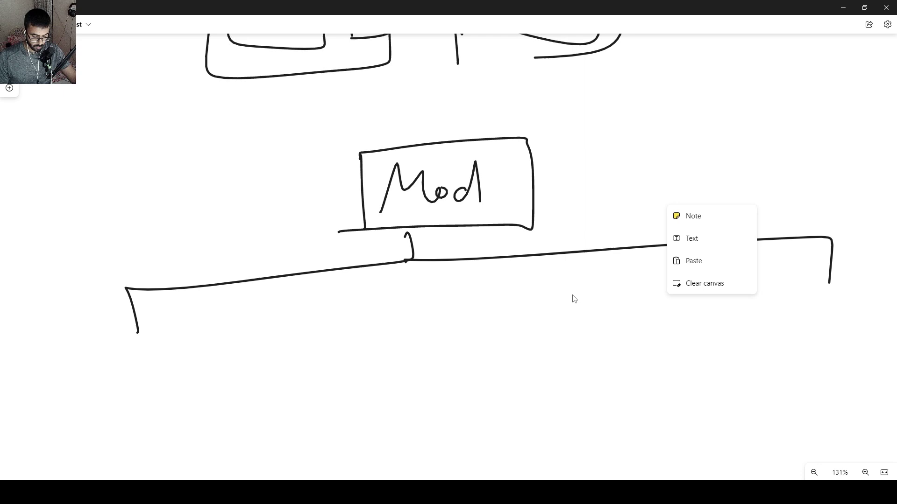
drag(135, 386, 161, 403)
drag(164, 389, 166, 398)
click(159, 377)
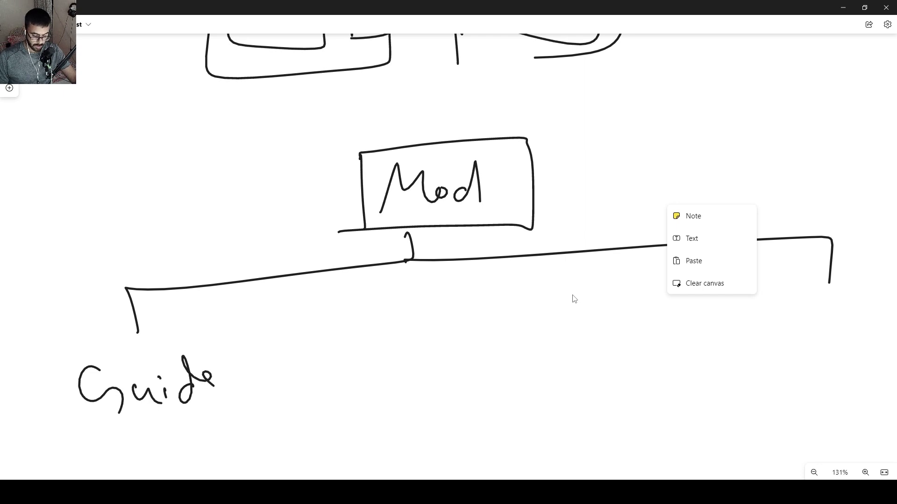
Box the Guide and controls labels, add a divider, and loop controls, skel and misc together.
drag(289, 277, 299, 335)
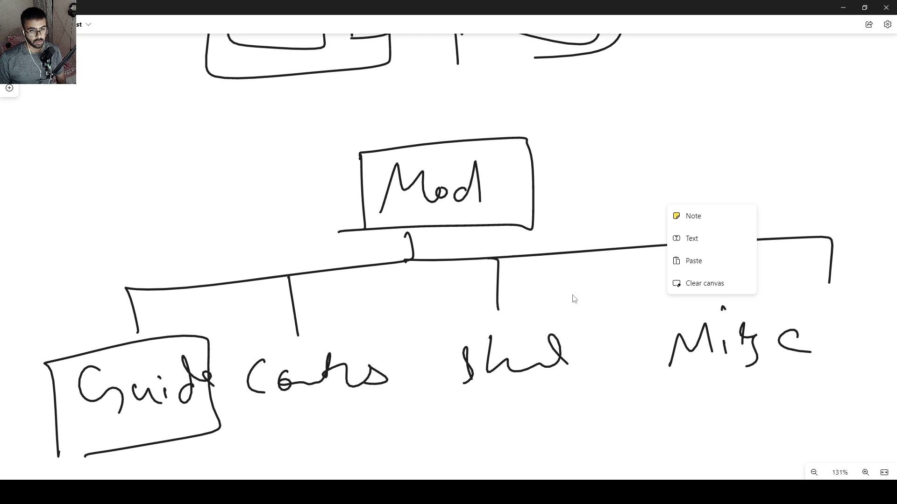
right_click(573, 295)
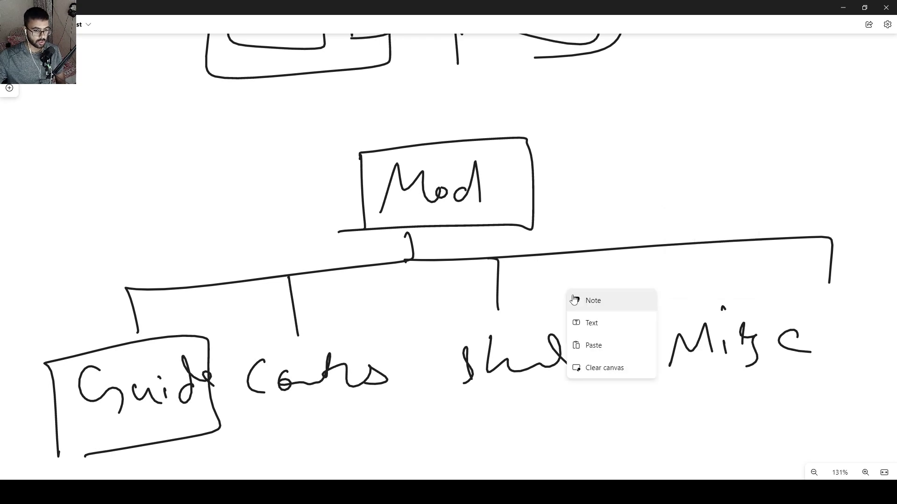
click(865, 352)
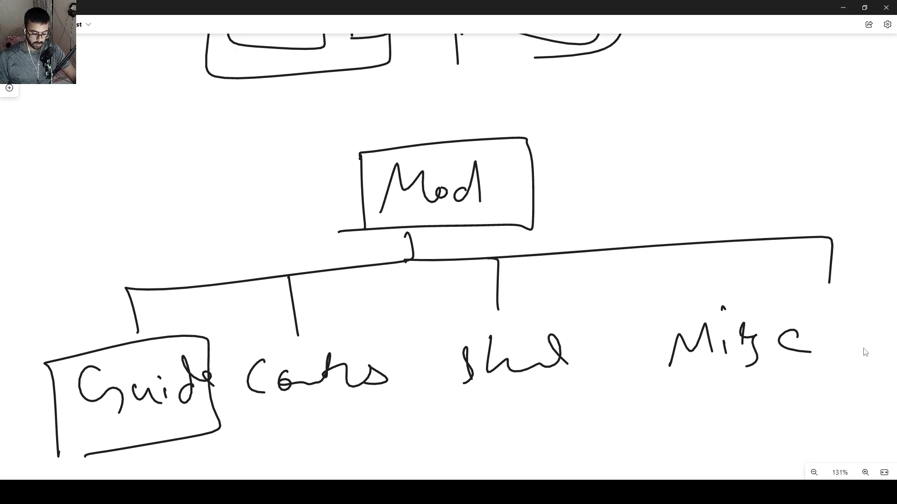
drag(239, 346, 249, 438)
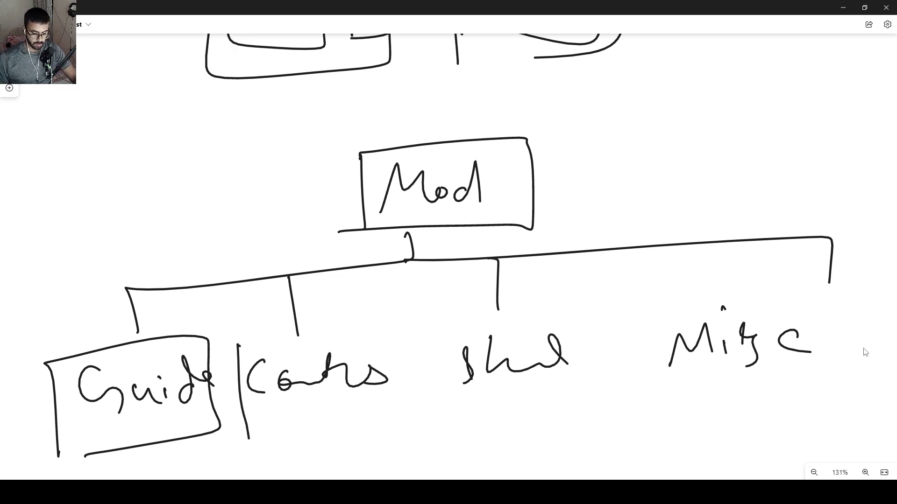
drag(240, 350, 233, 435)
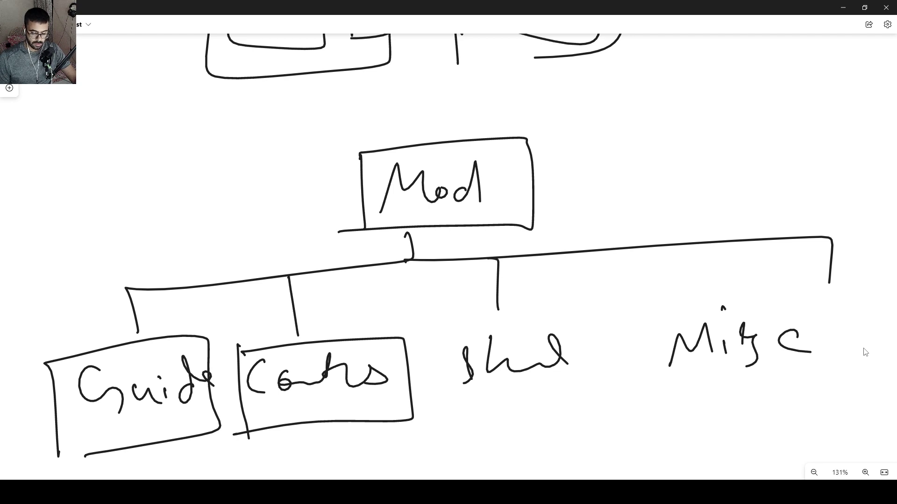
drag(218, 326, 228, 480)
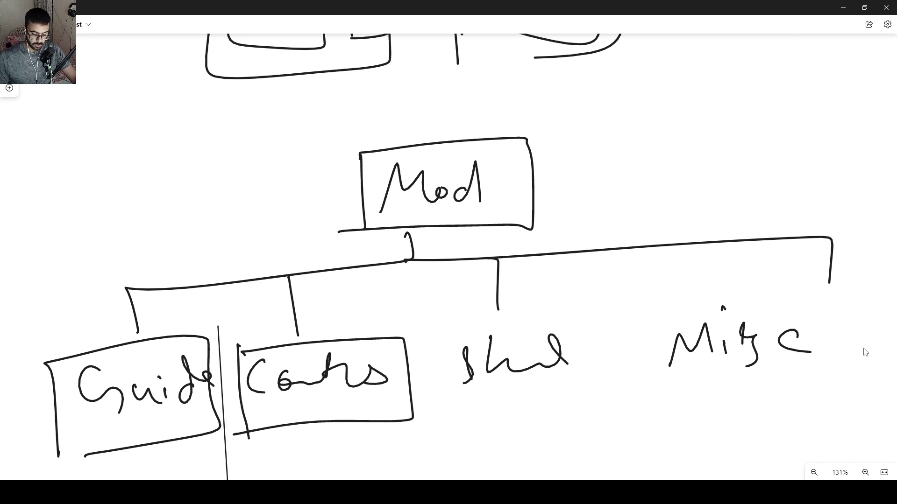
drag(182, 339, 221, 475)
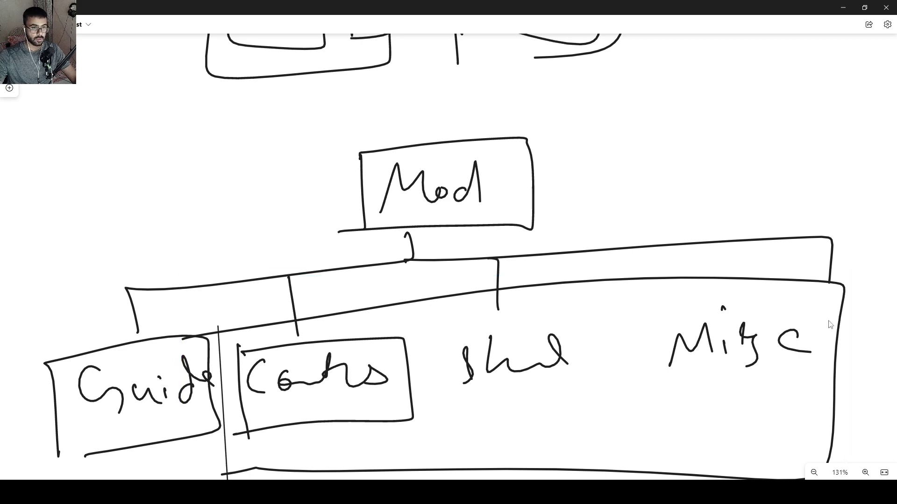
Draw two branches from Guide ending in small boxes marked I and a spiral.
ctrl+scroll(790, 301, down, 1)
right_drag(891, 362, 882, 256)
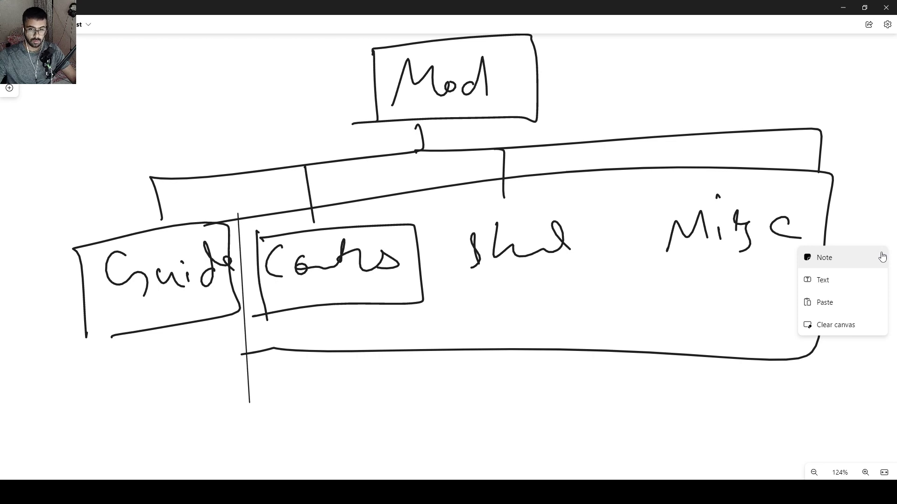
click(850, 383)
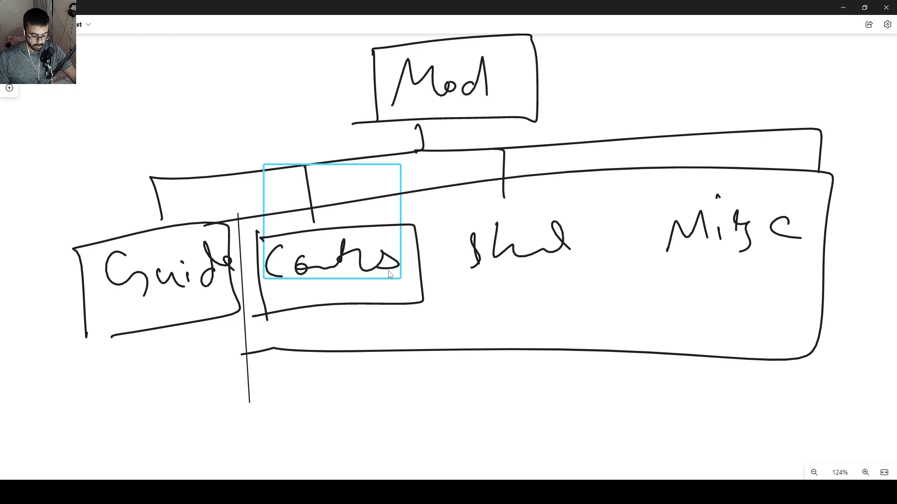
drag(147, 336, 83, 418)
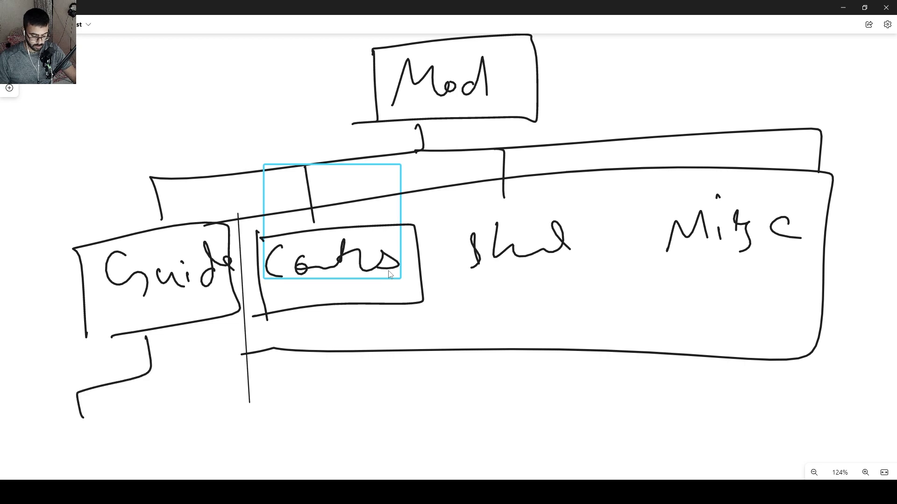
drag(160, 373, 233, 399)
mouse_move(65, 480)
mouse_down()
mouse_move(85, 480)
mouse_move(91, 447)
mouse_up()
drag(212, 414, 217, 421)
drag(84, 449, 79, 471)
drag(228, 434, 236, 425)
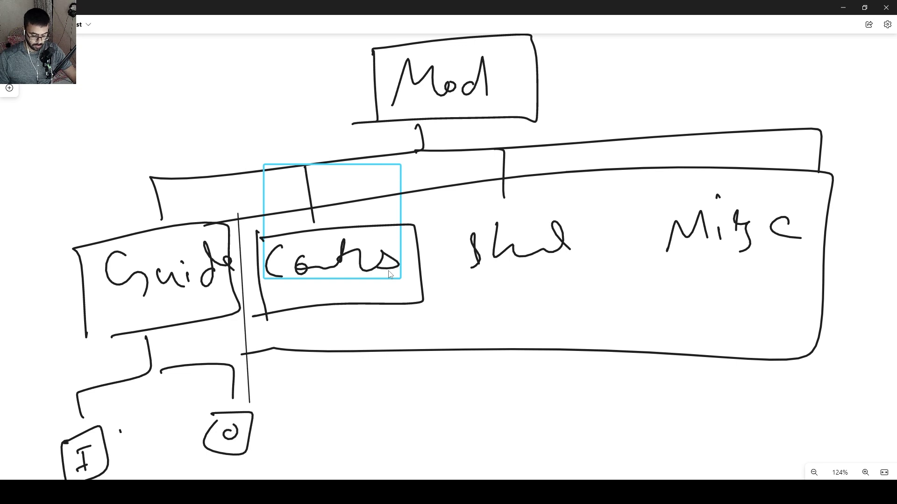
Add a dashed connector between the Guide children and a curve from controls to the spiral box.
drag(123, 404, 120, 431)
drag(134, 403, 133, 412)
drag(145, 398, 143, 407)
drag(164, 399, 167, 400)
mouse_move(191, 393)
mouse_down()
mouse_move(219, 419)
mouse_move(210, 460)
mouse_up()
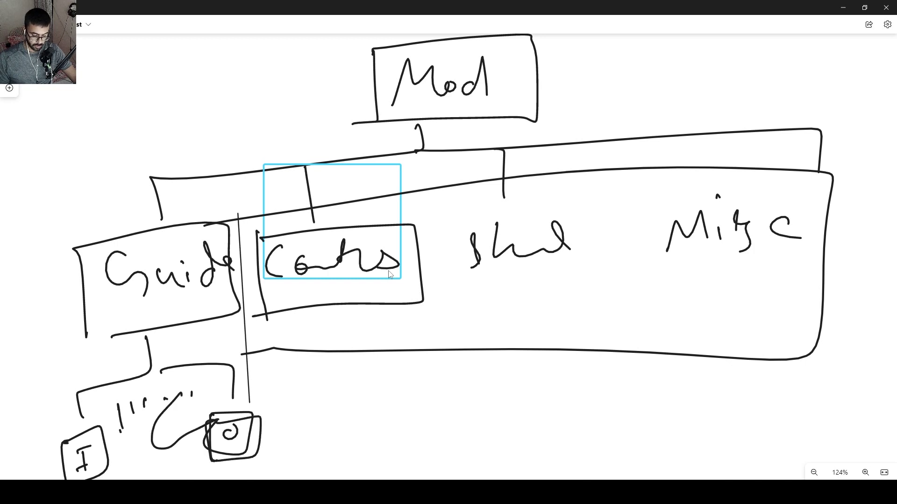
drag(259, 321, 253, 439)
Sketch a connector line and branch strokes below the controls box.
mouse_move(278, 318)
mouse_down()
mouse_move(300, 399)
mouse_move(377, 375)
mouse_up()
drag(301, 424, 351, 348)
drag(348, 310, 351, 347)
drag(333, 361, 410, 341)
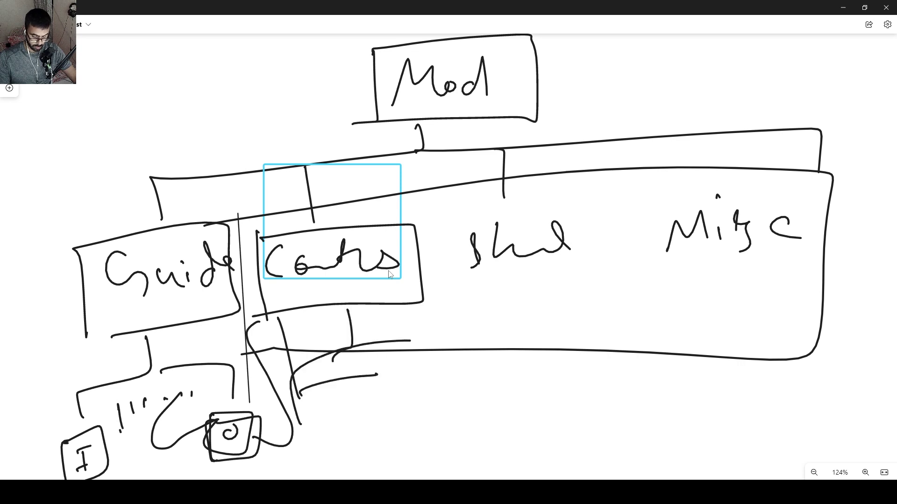
Undo and redo strokes to restore the F and O boxes under controls and the bracket under skel.
key(ctrl+z)
key(ctrl+z)
key(ctrl+z)
key(ctrl+z)
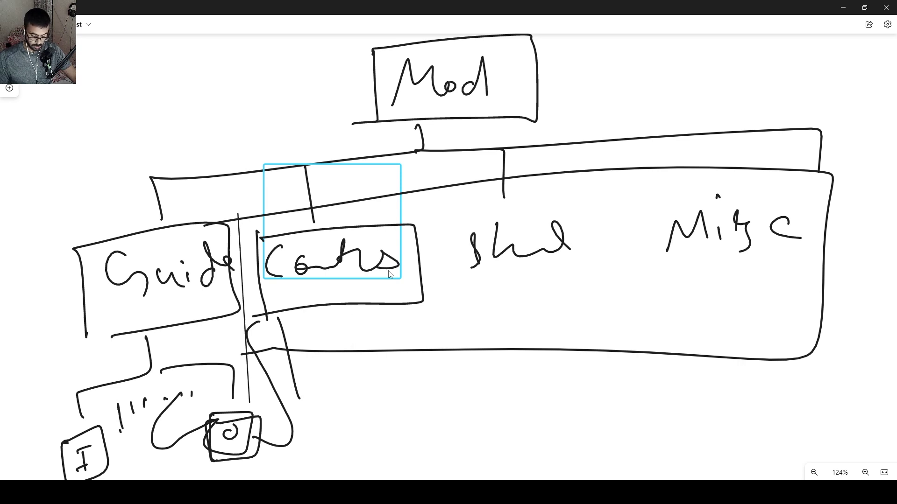
key(ctrl+z)
key(ctrl+y)
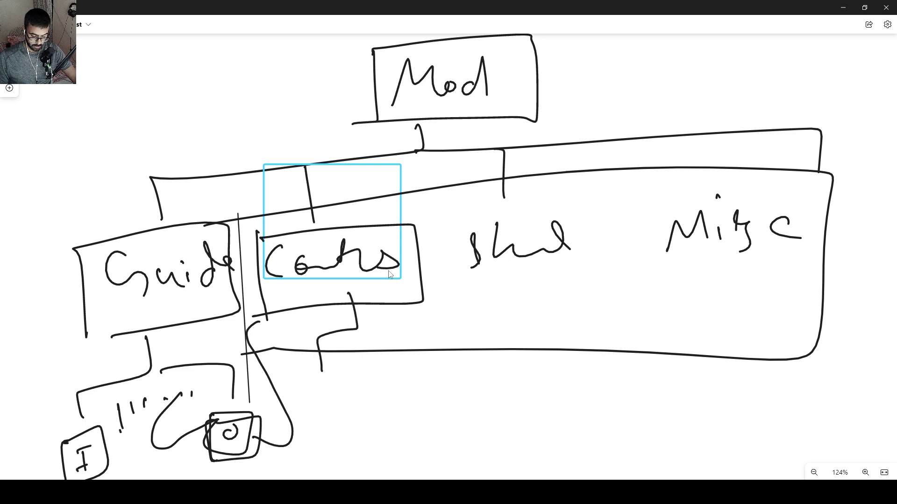
key(ctrl+y)
key(ctrl+y)
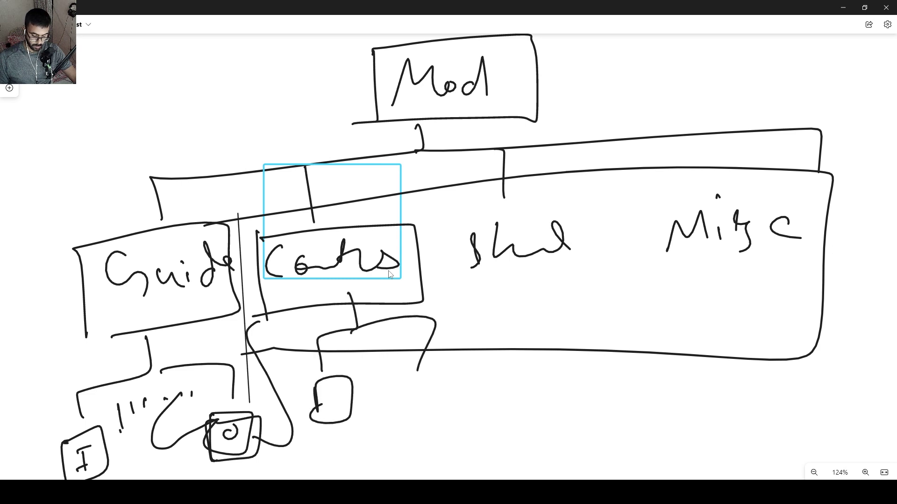
key(ctrl+y)
key(ctrl+y)
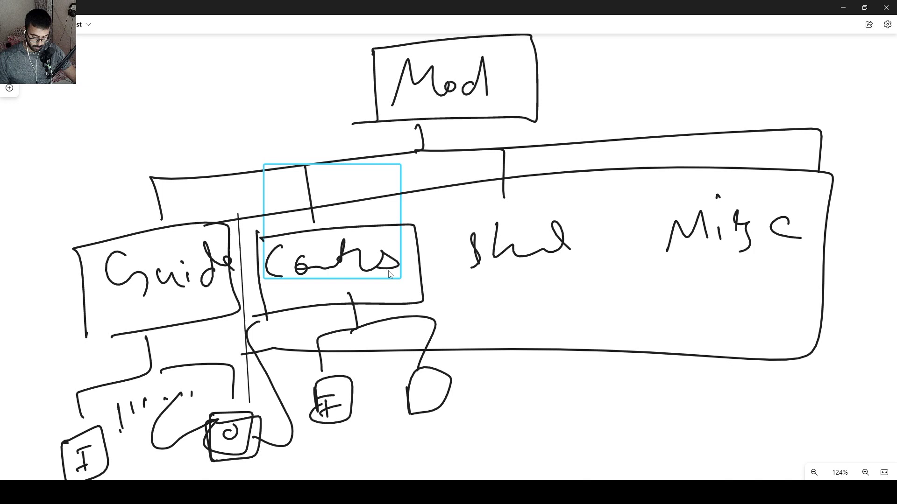
key(ctrl+y)
key(ctrl+y)
key(ctrl+y)
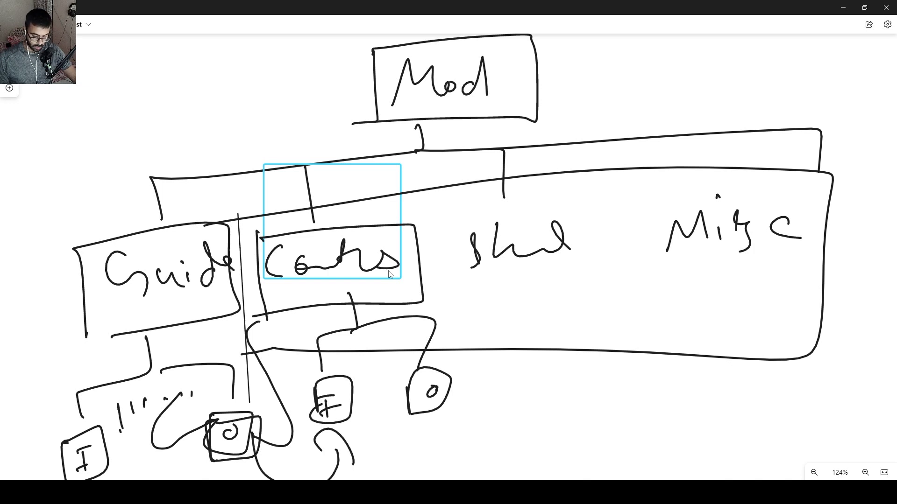
key(ctrl+y)
key(ctrl+y)
key(ctrl+y)
key(ctrl+y)
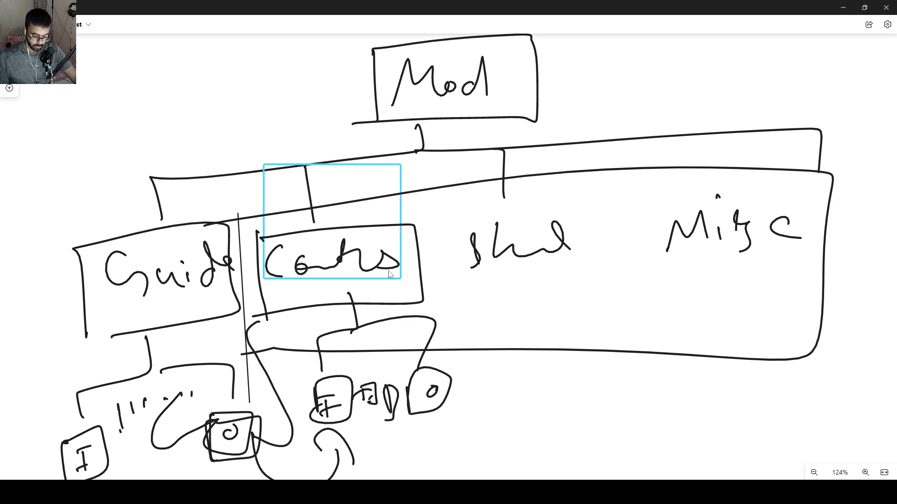
key(ctrl+y)
key(ctrl+y)
key(ctrl+y)
key(ctrl+y)
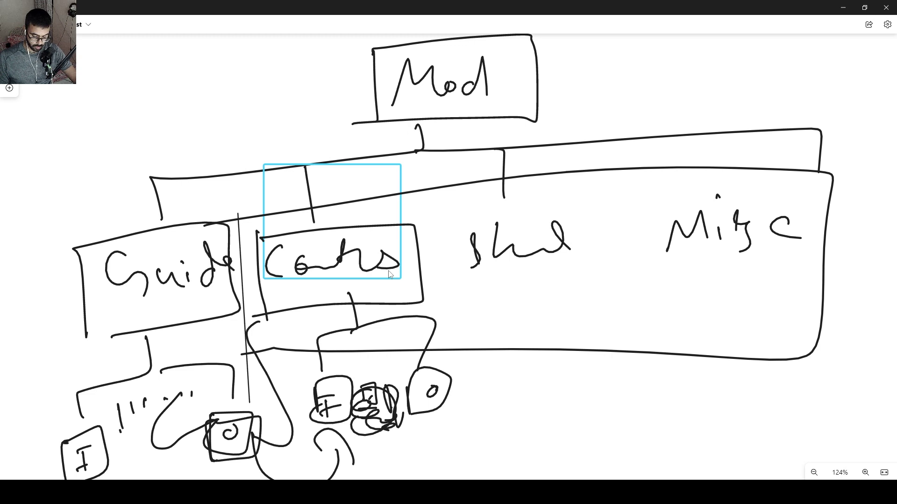
key(ctrl+y)
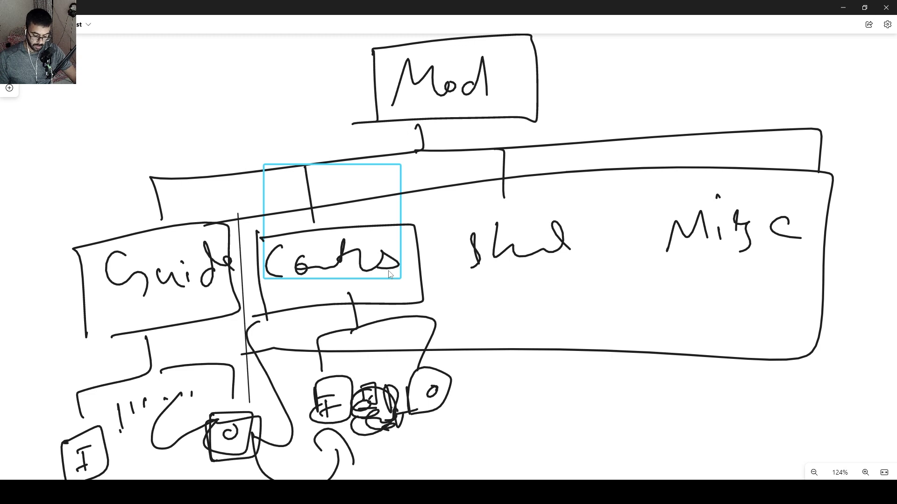
key(ctrl+y)
key(ctrl+y)
key(ctrl+y)
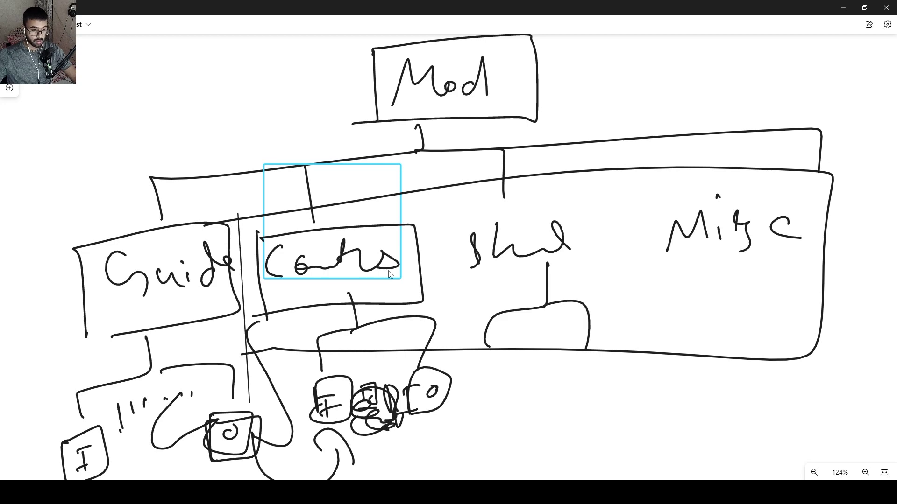
key(ctrl+y)
scroll(631, 240, up, 10)
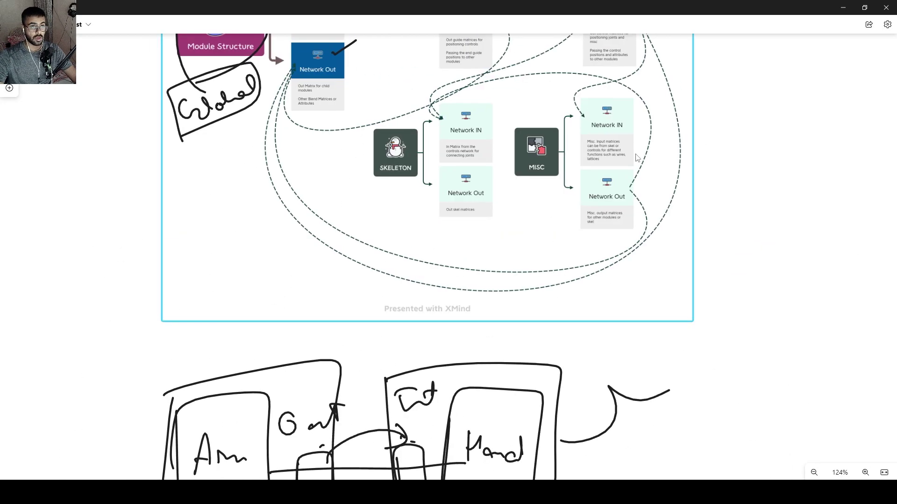
mouse_move(636, 155)
mouse_down()
mouse_move(654, 379)
mouse_move(738, 331)
mouse_move(681, 292)
mouse_up()
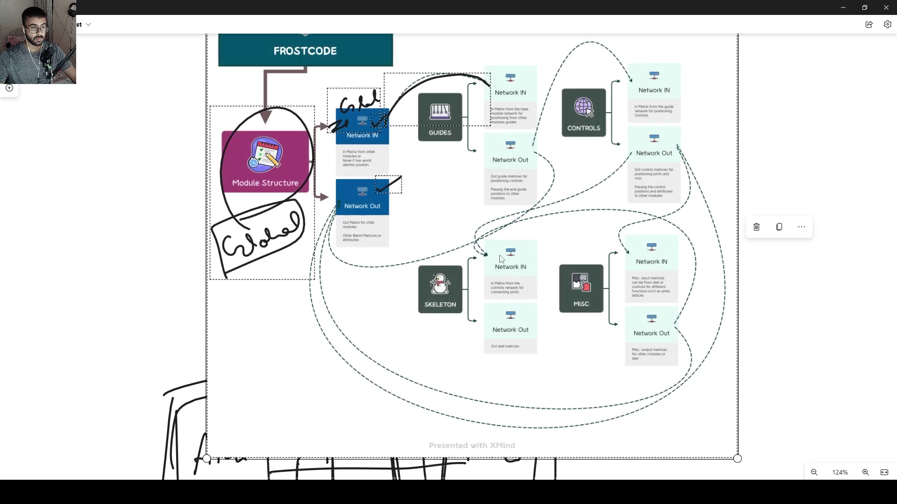
scroll(501, 258, up, 1)
key(ctrl+z)
drag(783, 211, 817, 331)
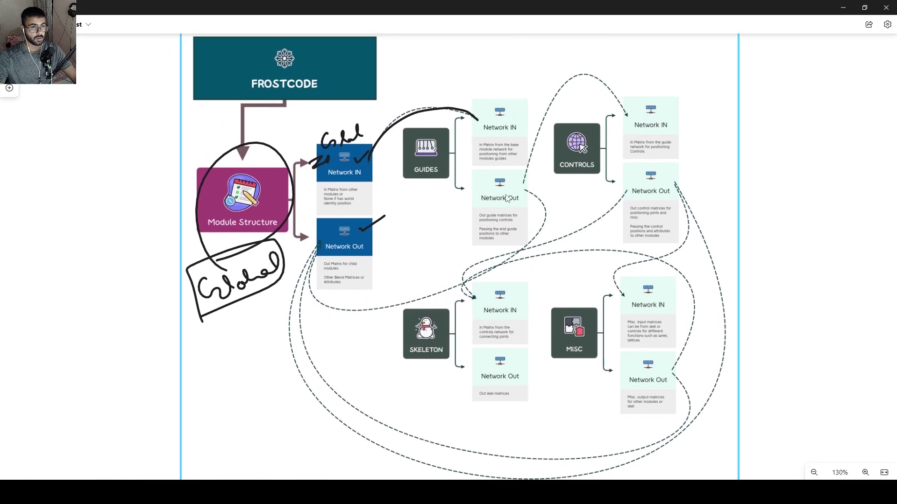
ctrl+scroll(507, 199, up, 2)
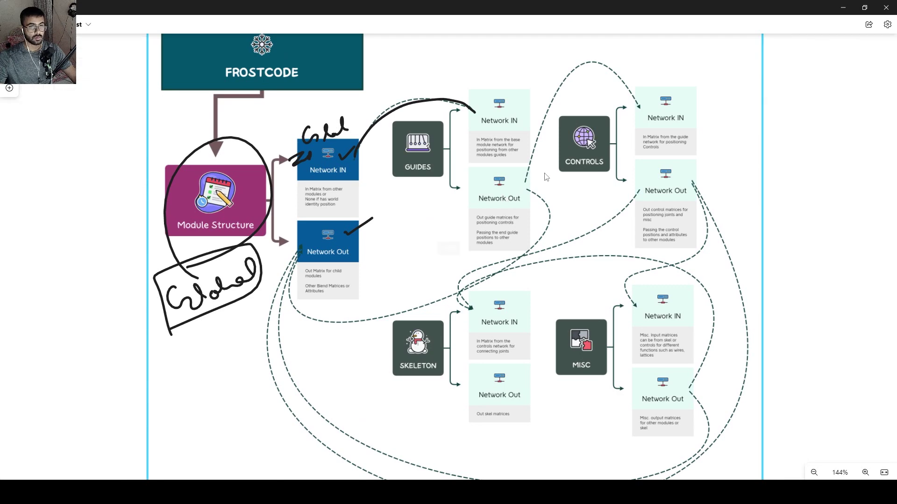
ctrl+scroll(545, 177, up, 1)
ctrl+scroll(448, 226, up, 1)
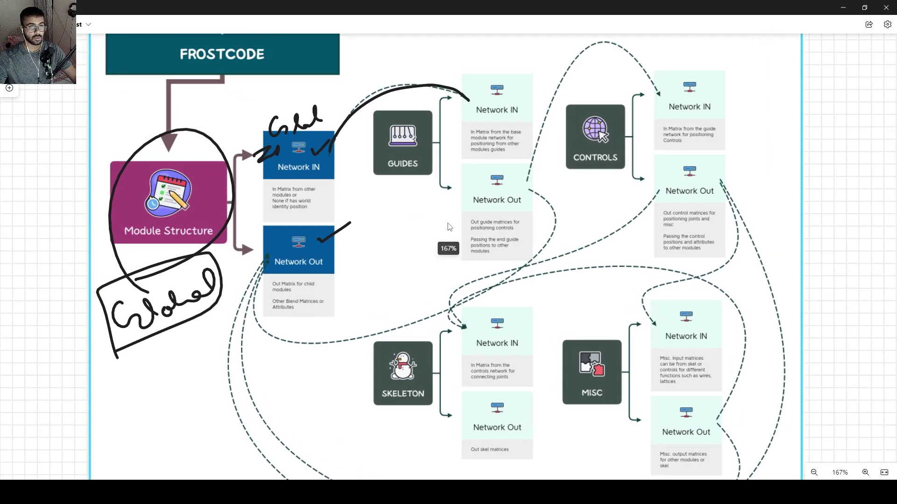
Circle GUIDES, add an arrowhead into its Network IN, and curve a small sketch to its Network Out.
click(686, 317)
drag(477, 90, 460, 105)
drag(524, 119, 523, 122)
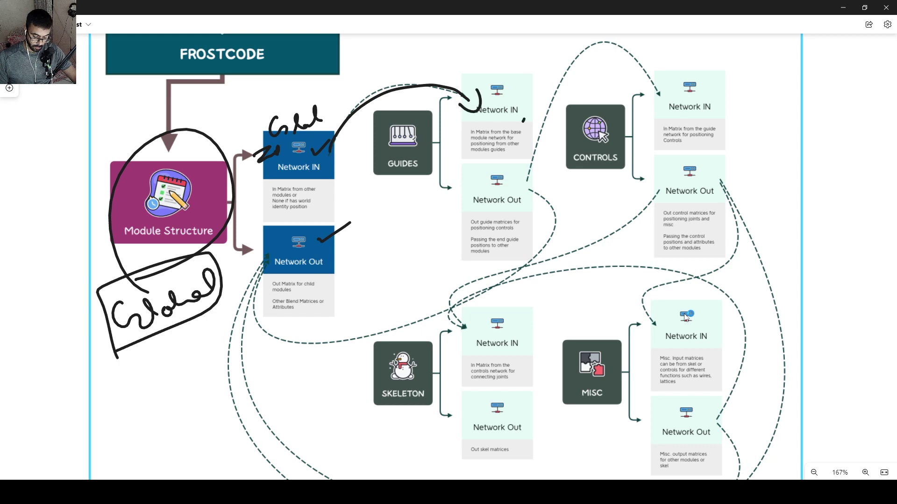
drag(427, 114, 432, 120)
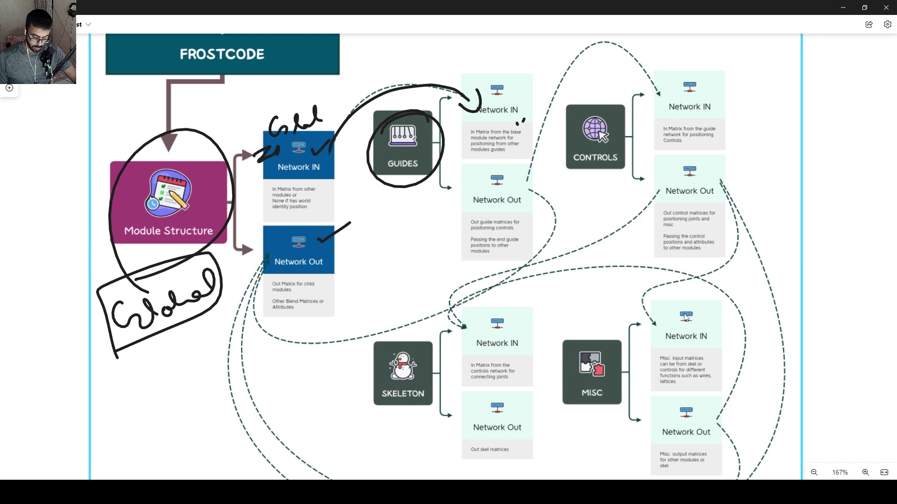
mouse_move(523, 120)
mouse_down()
mouse_move(379, 215)
mouse_move(369, 239)
mouse_move(406, 239)
mouse_up()
mouse_move(411, 227)
mouse_down()
mouse_move(424, 239)
mouse_move(387, 221)
mouse_up()
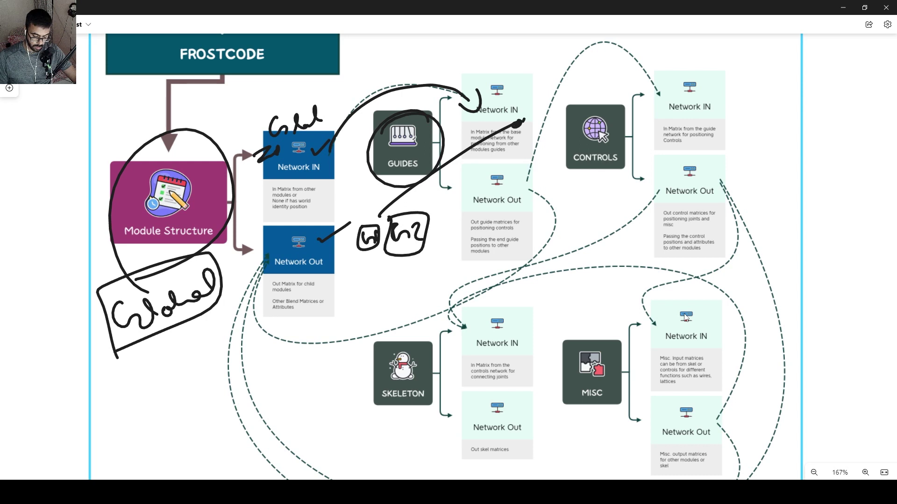
drag(412, 211, 466, 190)
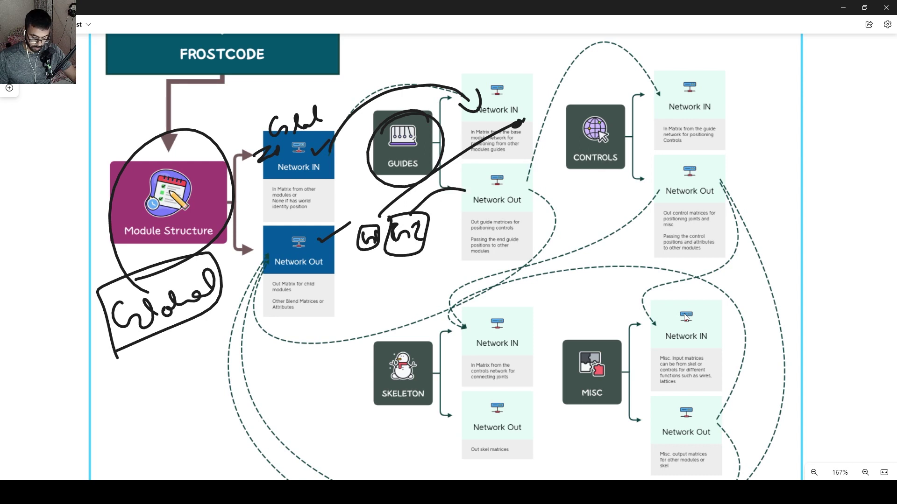
drag(373, 244, 461, 207)
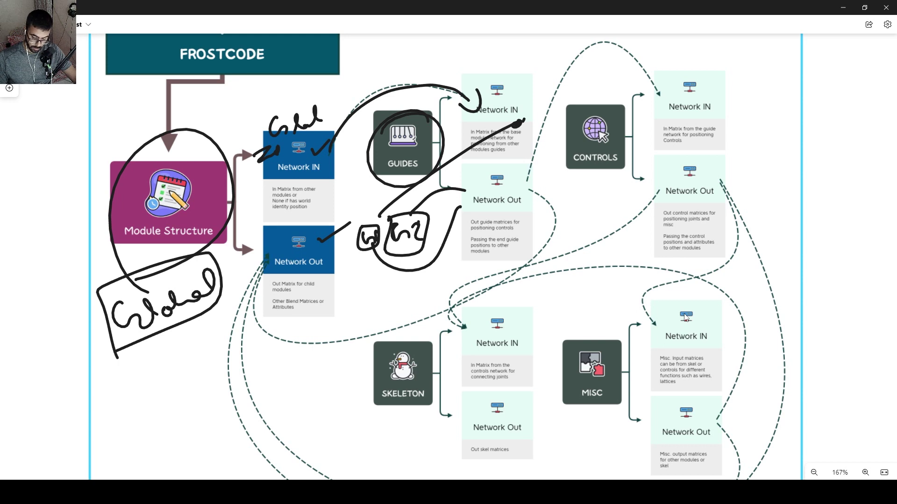
Arrow GUIDES Network Out to CONTROLS Network IN, mark beneath CONTROLS, and circle the CONTROLS module.
drag(524, 187, 671, 76)
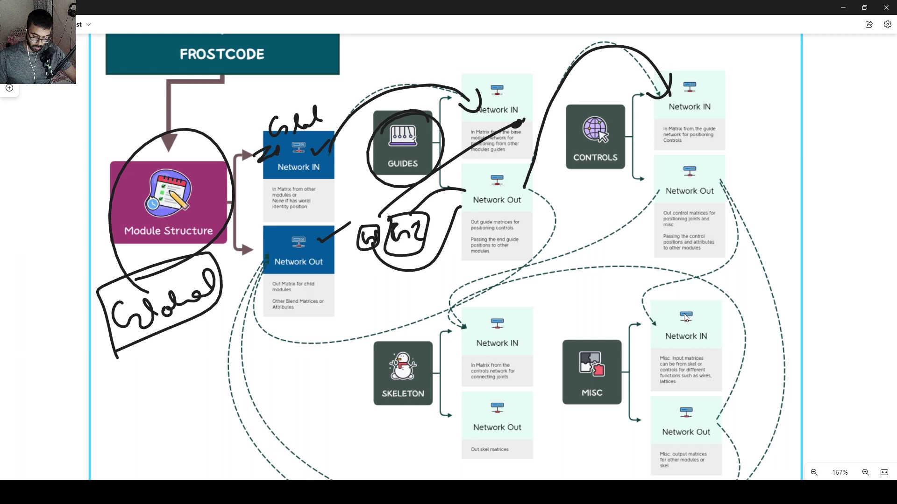
mouse_move(597, 170)
mouse_down()
mouse_move(577, 194)
mouse_move(595, 202)
mouse_up()
click(567, 202)
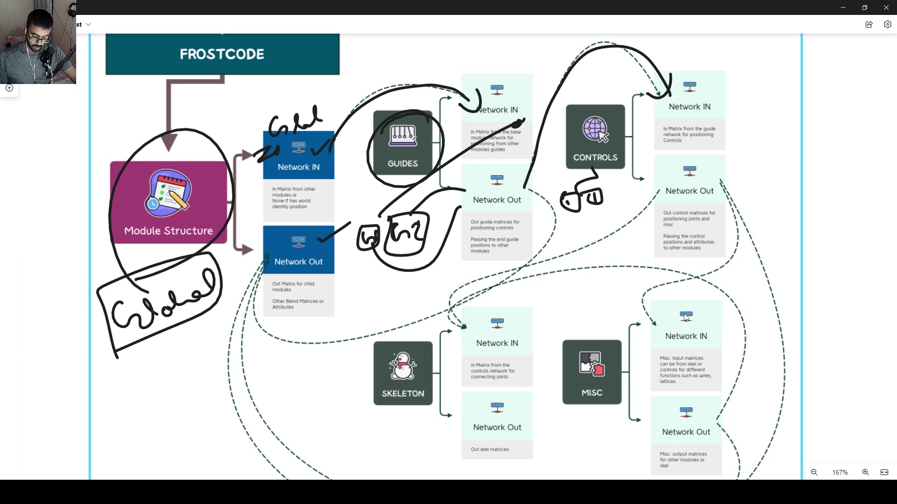
mouse_move(618, 168)
mouse_down()
mouse_move(623, 205)
mouse_move(659, 192)
mouse_up()
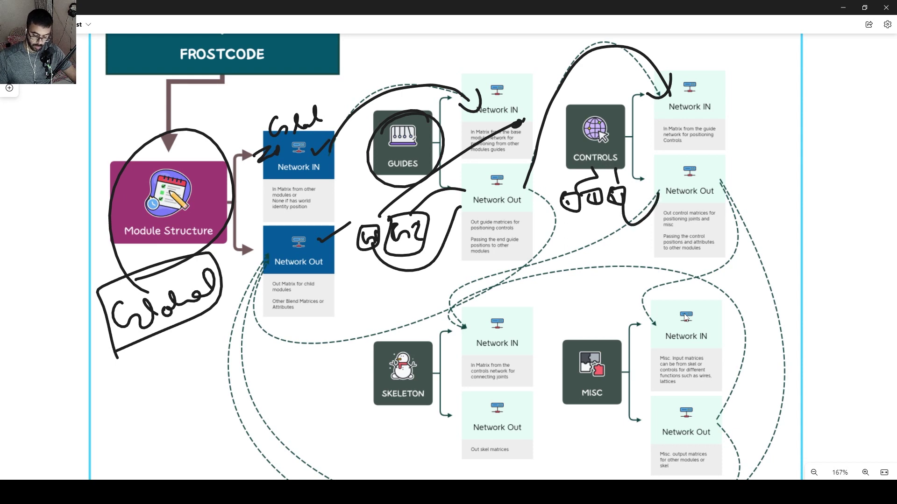
drag(602, 99, 587, 102)
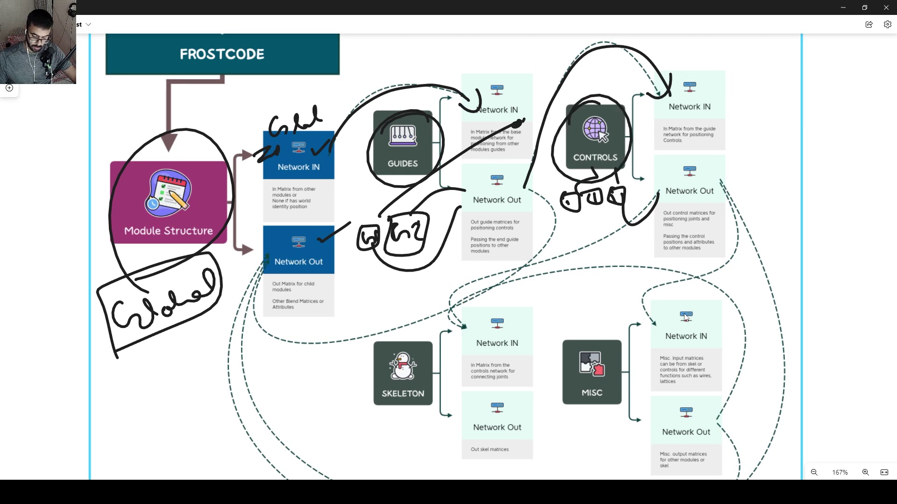
Curve CONTROLS Network Out to MISC and SKELETON, sketch below SKELETON, and link SKELETON Out to MISC.
drag(716, 184, 650, 315)
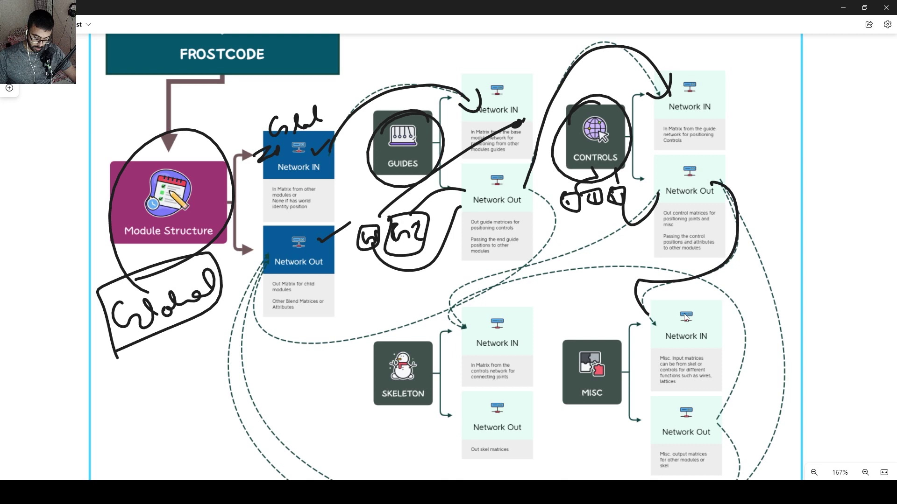
drag(723, 180, 450, 340)
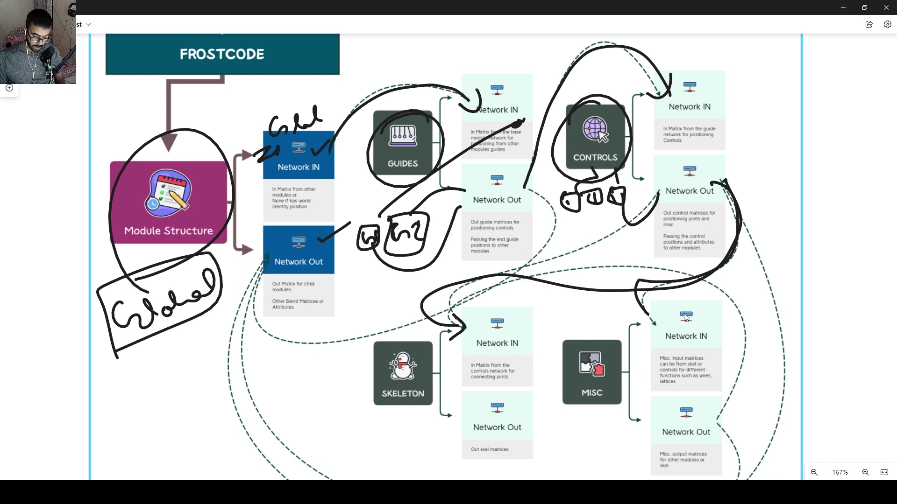
mouse_move(398, 409)
mouse_down()
mouse_move(371, 448)
mouse_move(459, 437)
mouse_move(369, 471)
mouse_up()
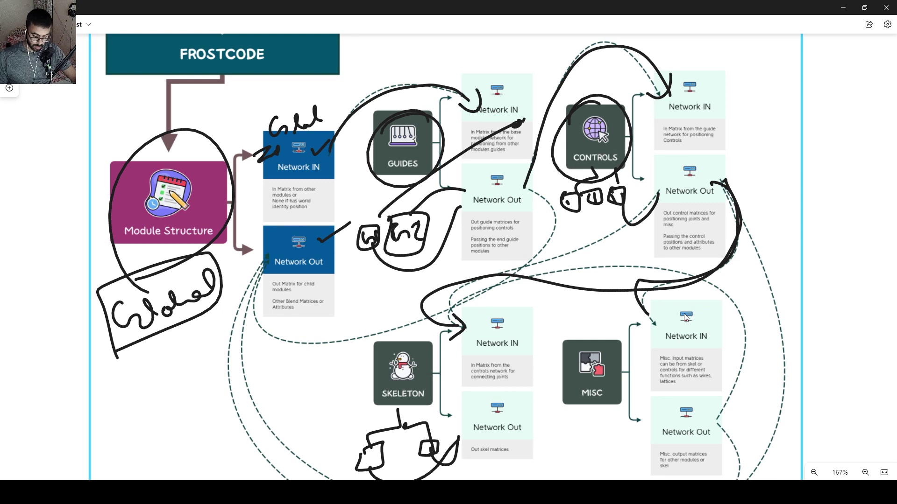
drag(525, 424, 664, 319)
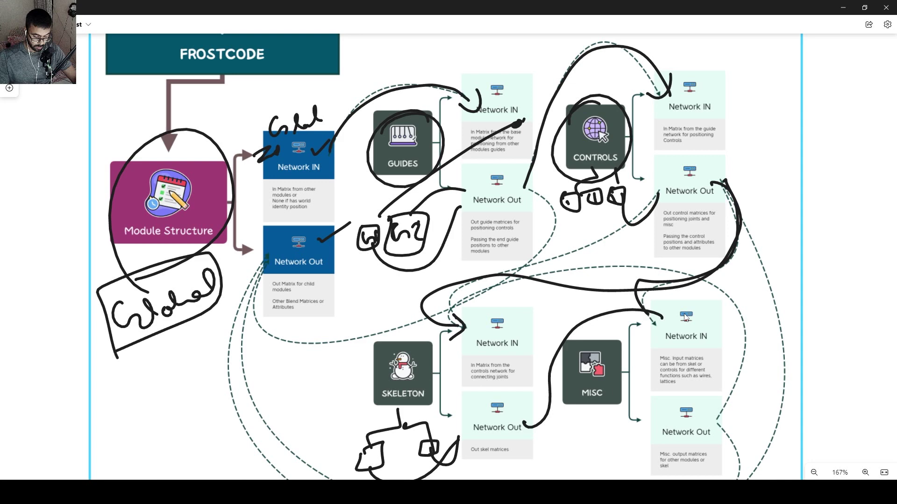
Undo the SKELETON-to-MISC curve, re-loop Network Out, CONTROLS and GUIDES, then undo most ink.
key(ctrl+z)
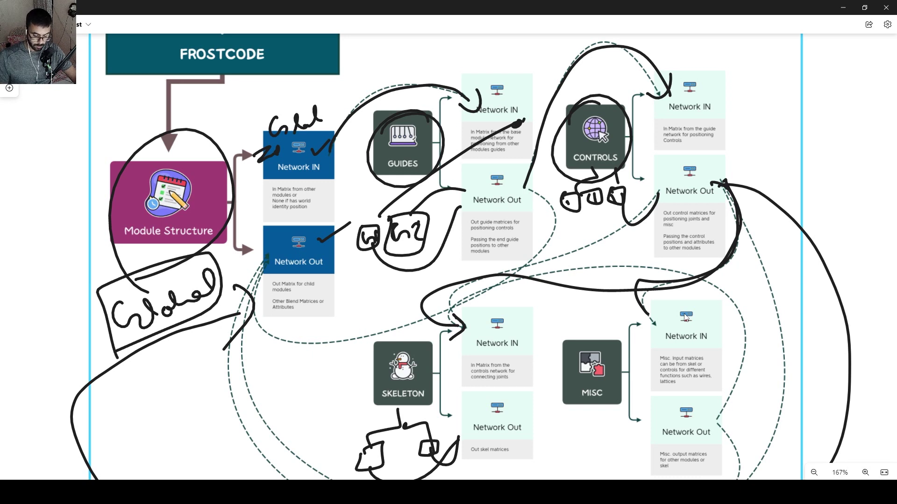
drag(348, 243, 262, 309)
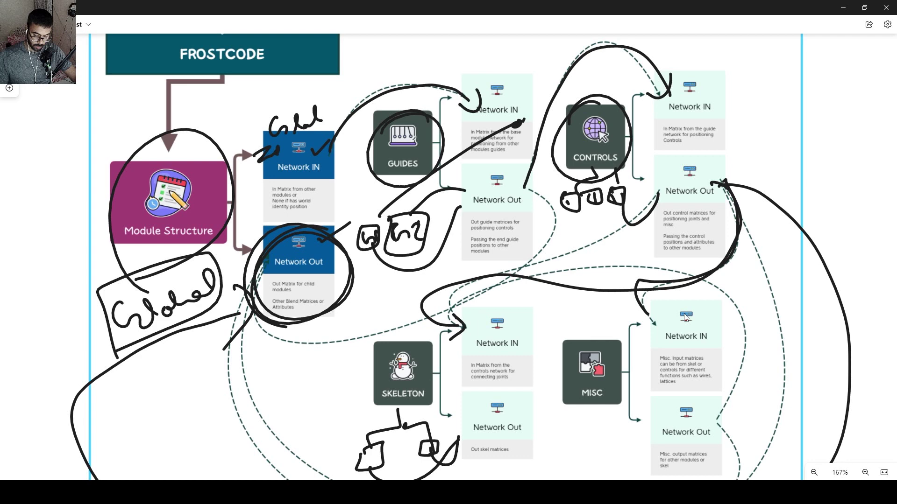
drag(626, 191, 586, 91)
drag(378, 85, 451, 187)
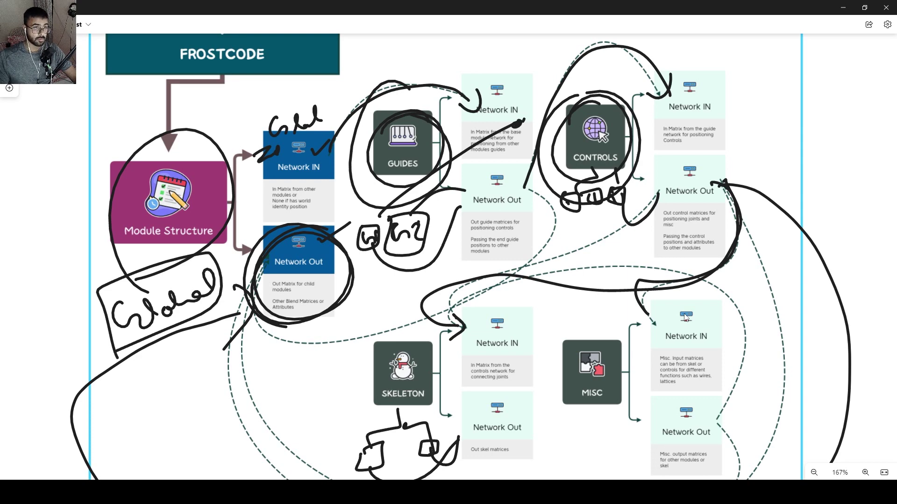
key(ctrl+z)
key(ctrl+z)
key(ctrl+z)
key(ctrl+z)
key(ctrl+z)
key(ctrl+z)
key(ctrl+z)
key(ctrl+z)
key(ctrl+z)
key(ctrl+z)
key(ctrl+z)
key(ctrl+z)
key(ctrl+z)
key(ctrl+z)
key(ctrl+z)
Clear the remaining ink and loop Module Structure and the left Network Out card in blue.
key(ctrl+z)
key(ctrl+z)
key(ctrl+z)
key(ctrl+z)
key(ctrl+z)
key(ctrl+z)
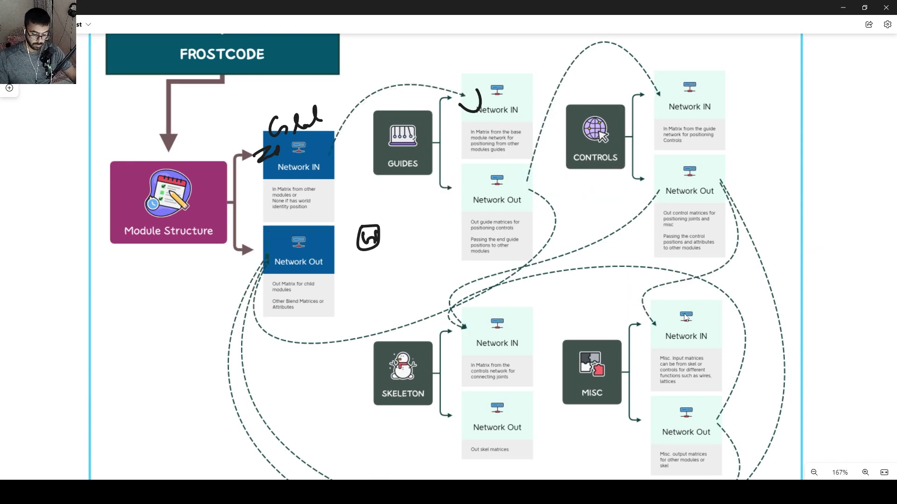
key(ctrl+z)
key(ctrl+z)
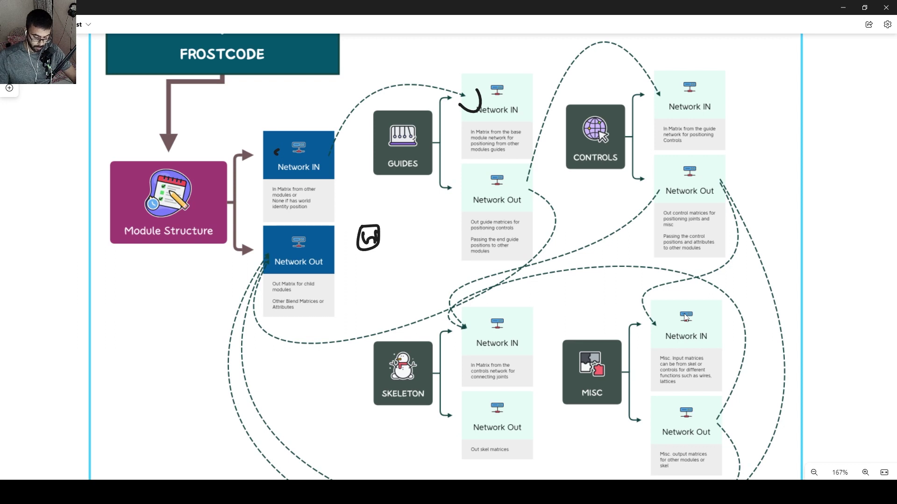
drag(246, 140, 162, 135)
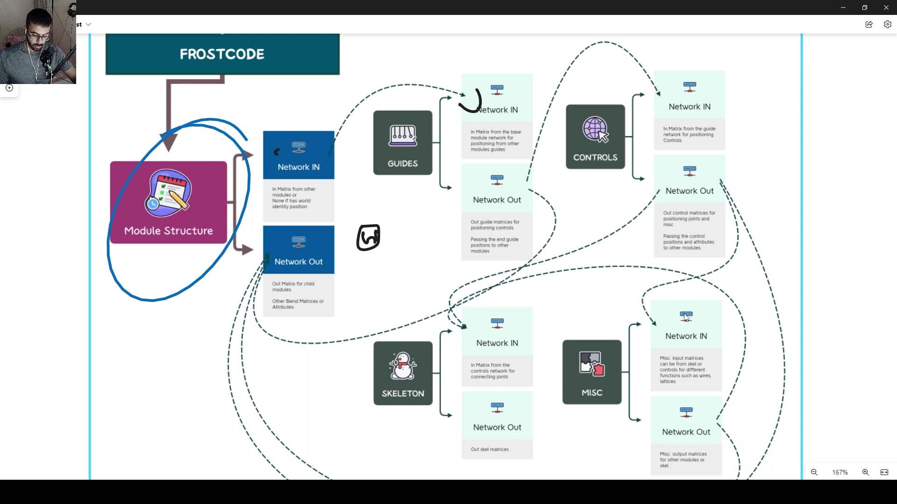
drag(331, 234, 246, 328)
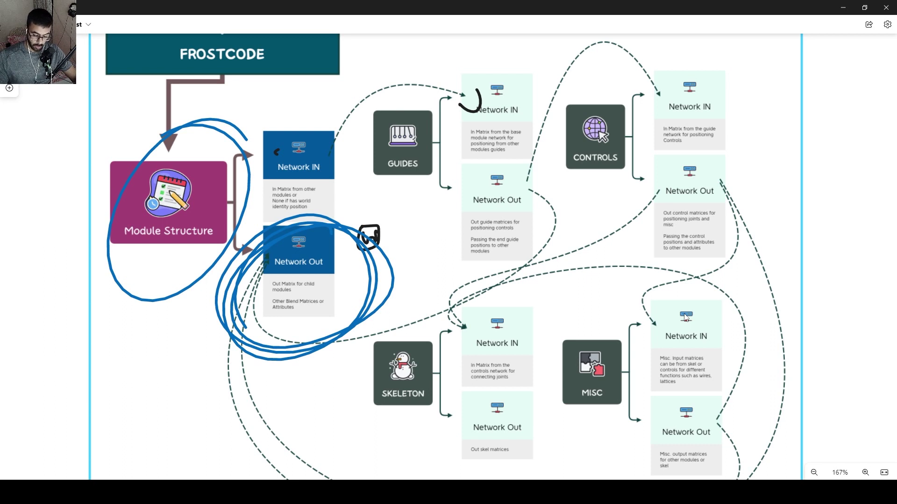
Restore the blue module loops and connectors, undo them again, and close Whiteboard.
key(ctrl+y)
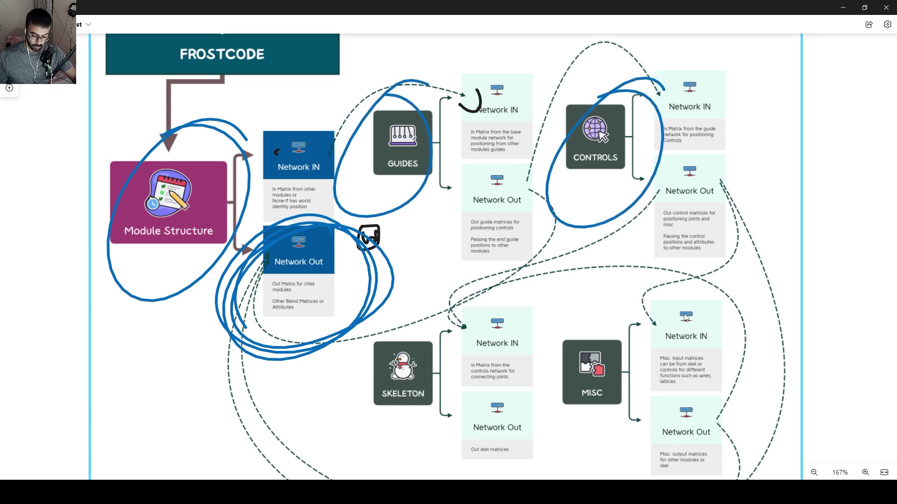
key(ctrl+y)
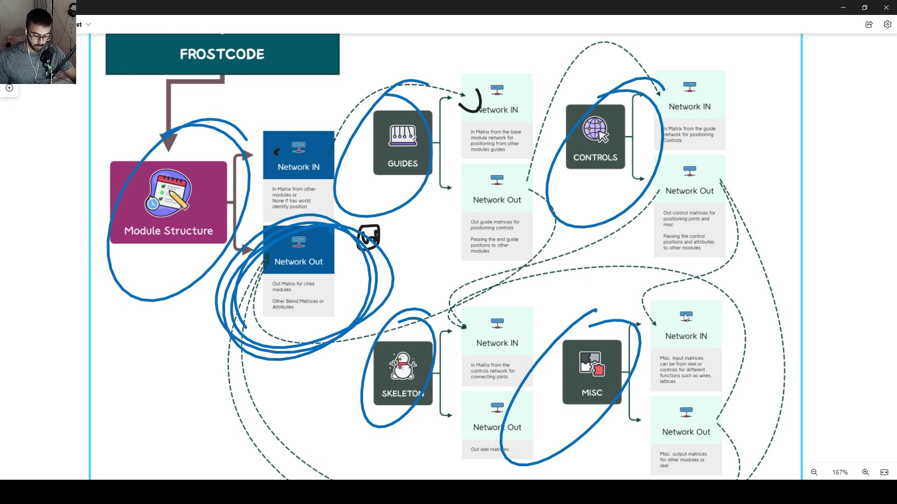
key(ctrl+y)
key(ctrl+y)
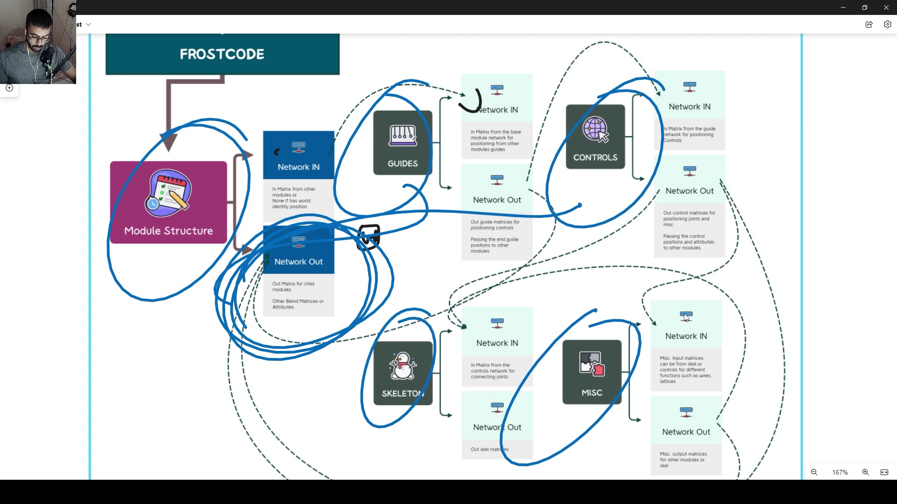
key(ctrl+y)
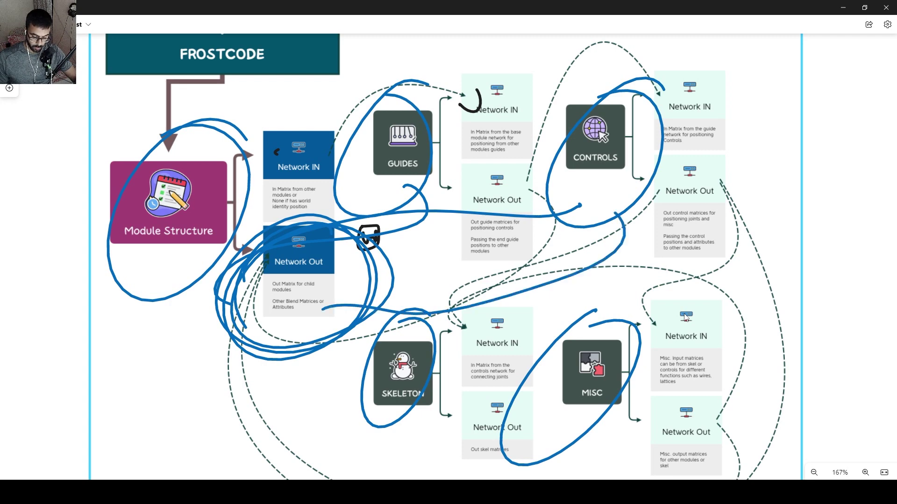
key(ctrl+y)
key(ctrl+y)
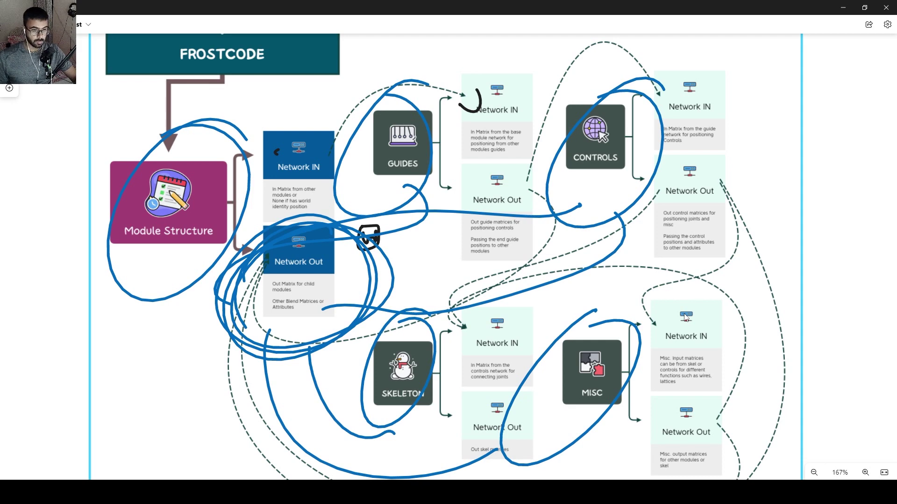
key(ctrl+z)
key(ctrl+z)
key(ctrl+z)
key(ctrl+z)
key(ctrl+z)
key(ctrl+z)
key(ctrl+z)
key(ctrl+z)
key(ctrl+z)
key(ctrl+z)
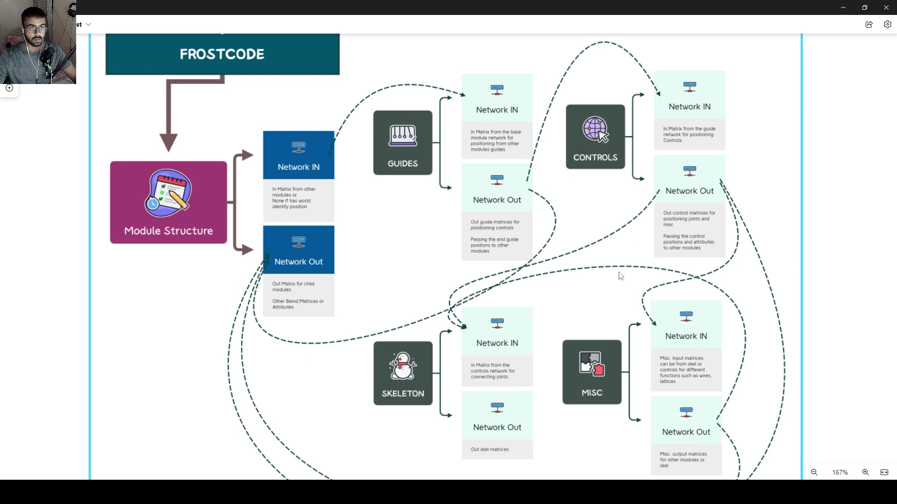
click(844, 8)
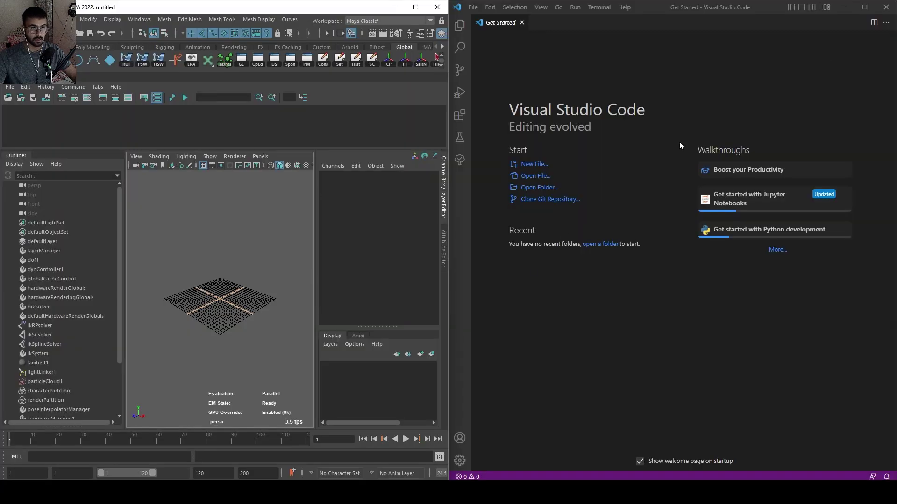